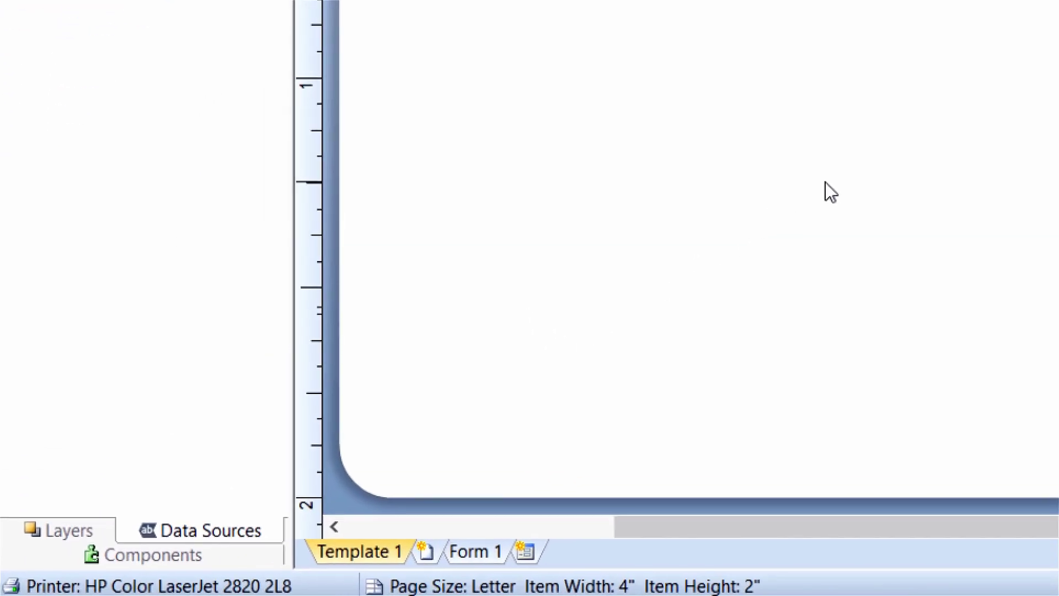
# Step: Insert a second template and place a single-line text object near the centre of Template 1
pyautogui.click(429, 552)
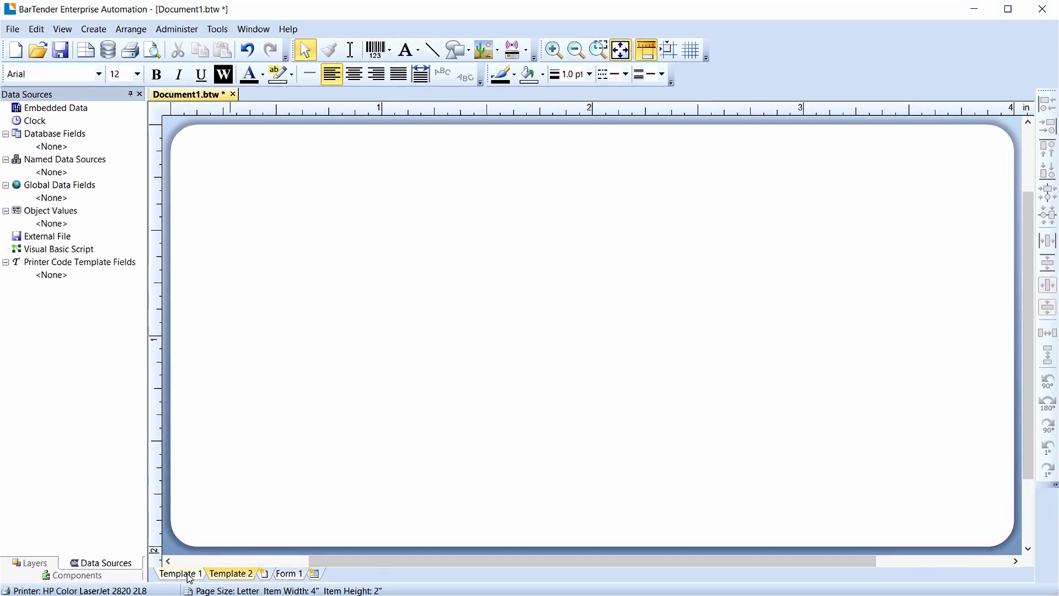
pyautogui.click(187, 573)
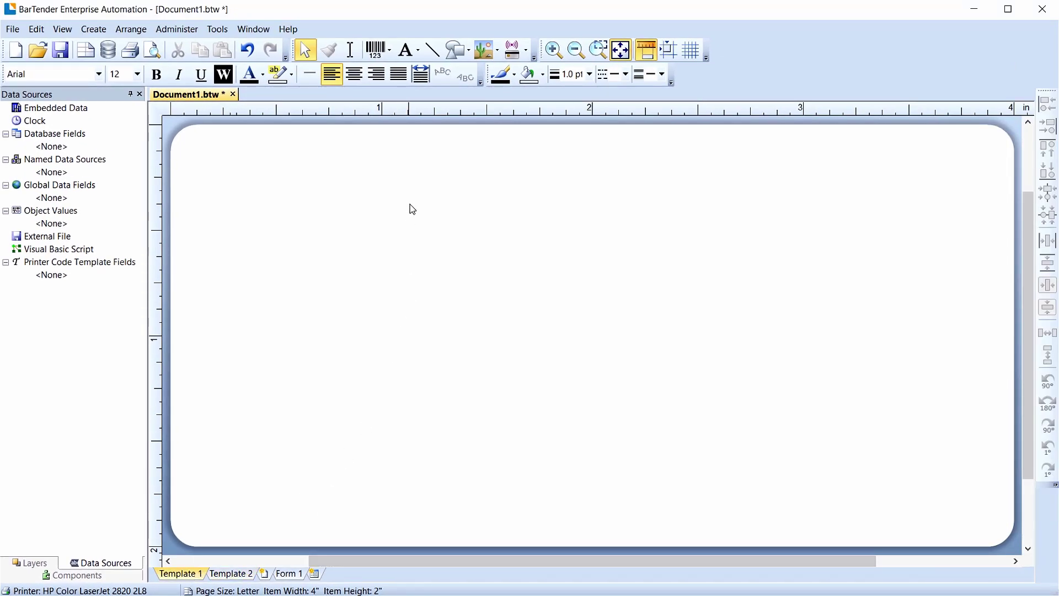
pyautogui.click(420, 52)
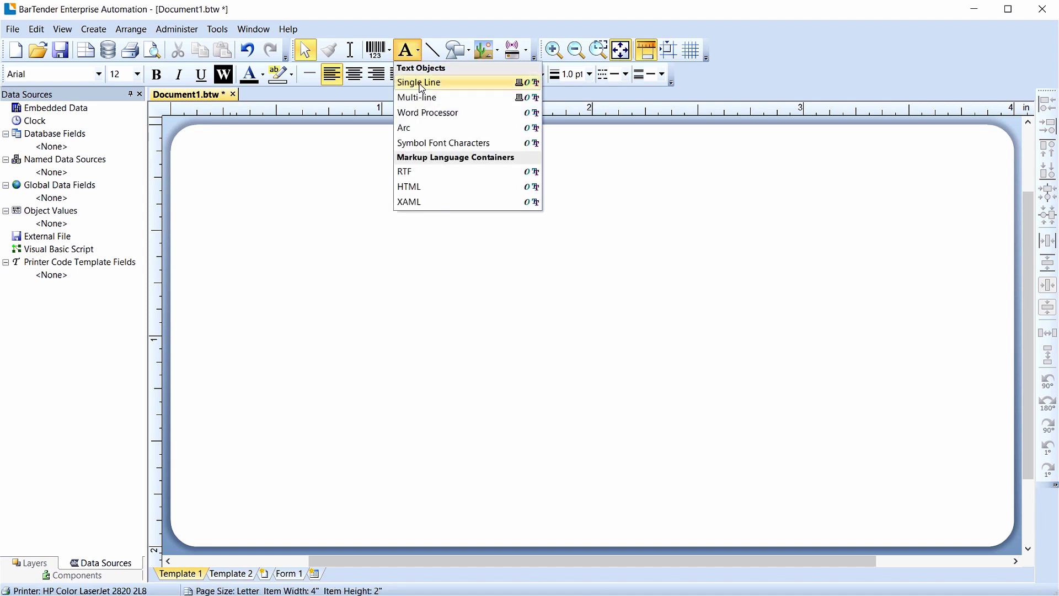
pyautogui.click(419, 80)
pyautogui.click(565, 327)
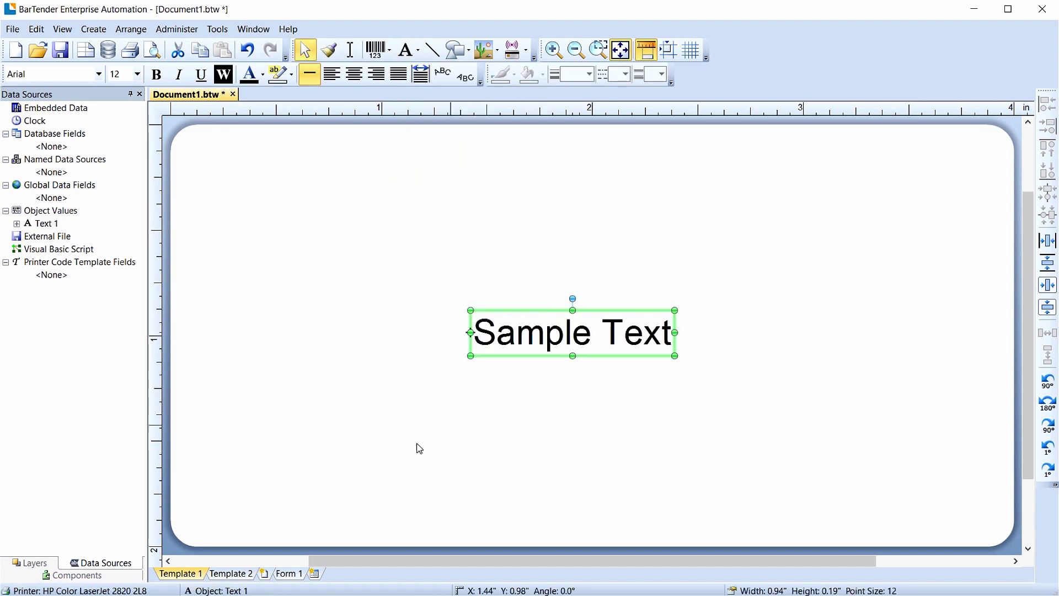
# Step: Switch to Template 2 and move it ahead of Template 1 in the template order
pyautogui.click(232, 574)
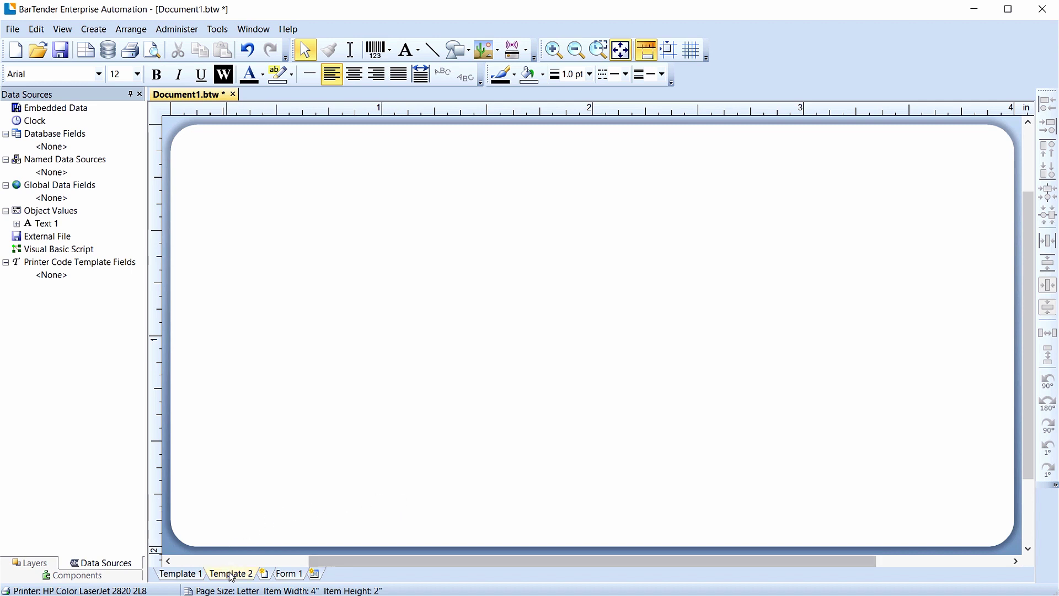
pyautogui.moveTo(230, 575); pyautogui.dragTo(166, 573)
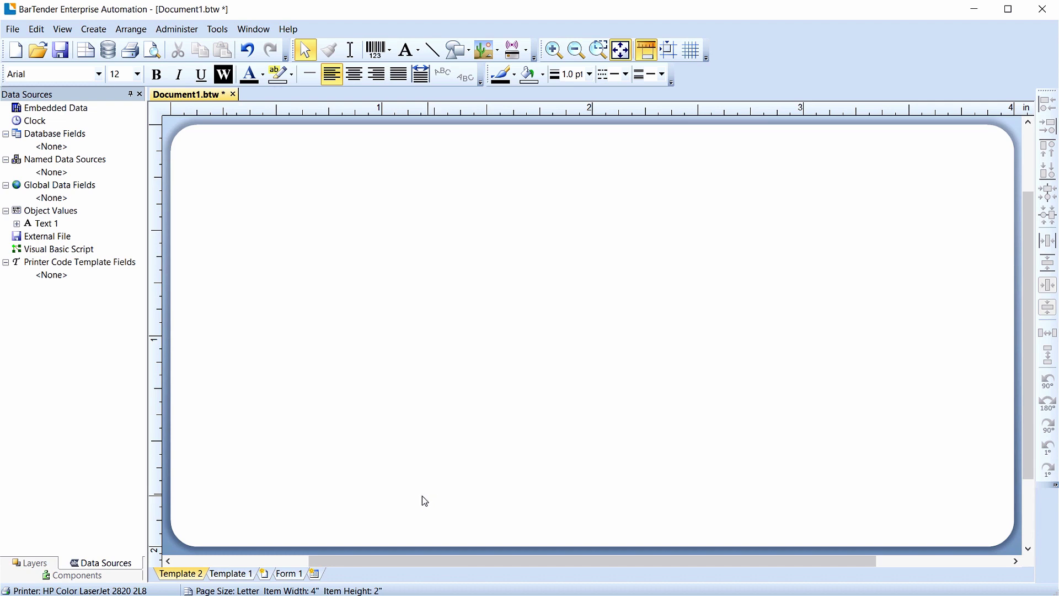
# Step: In Template 1's properties, move it successively to the Start of Job, Start of Group, Primary, End of Group and End of Job template folders
pyautogui.rightClick(230, 573)
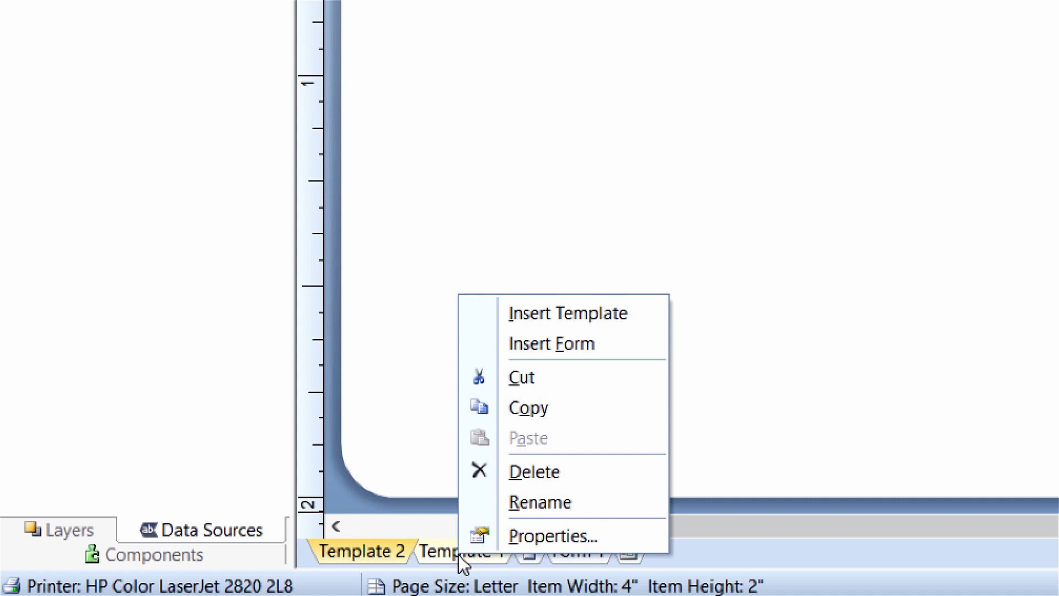
pyautogui.click(634, 540)
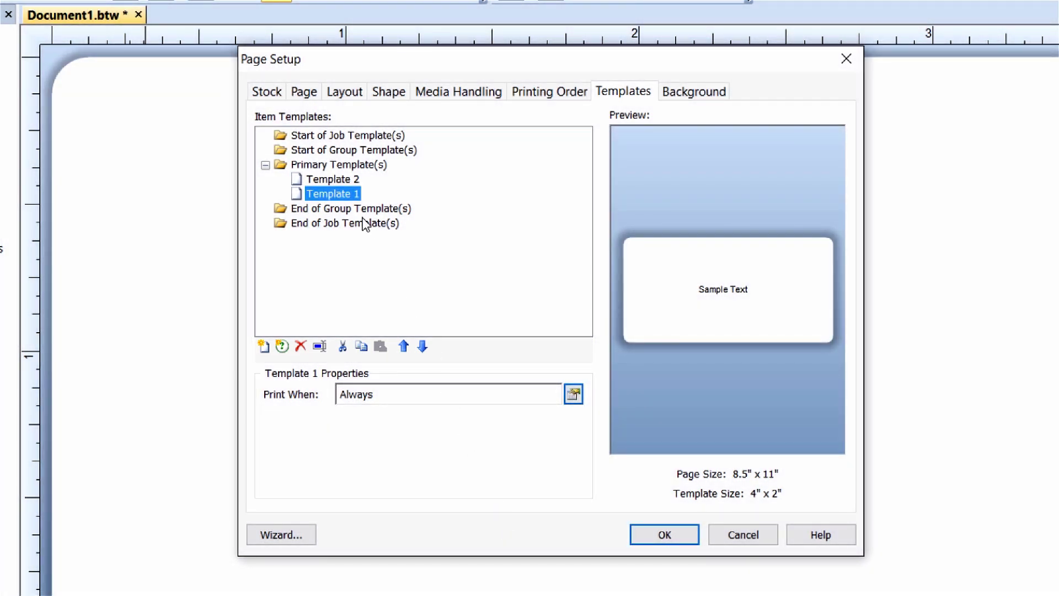
pyautogui.moveTo(334, 193); pyautogui.dragTo(361, 255)
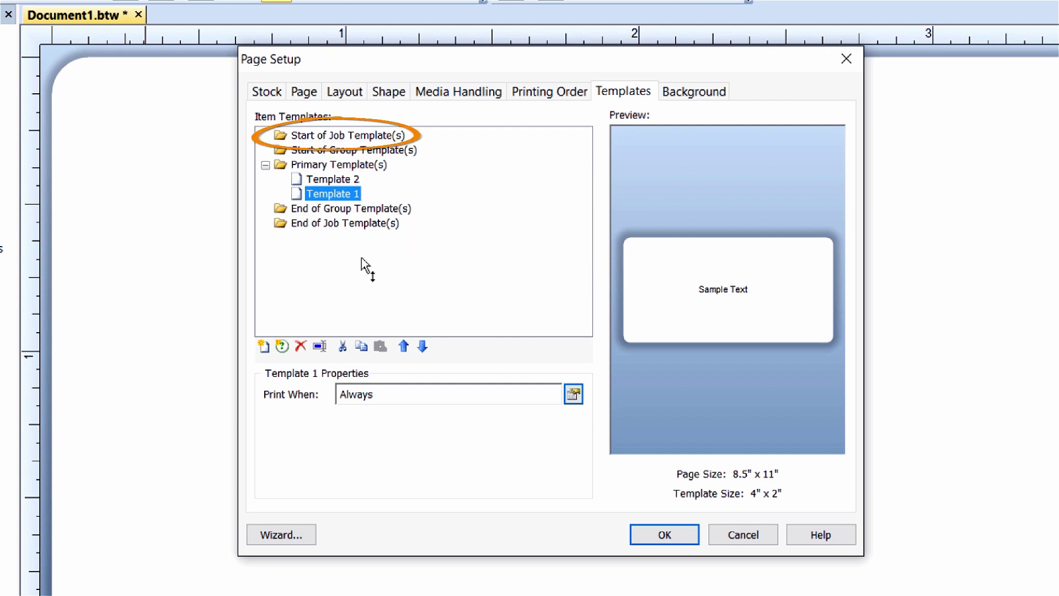
pyautogui.moveTo(362, 257); pyautogui.dragTo(402, 144)
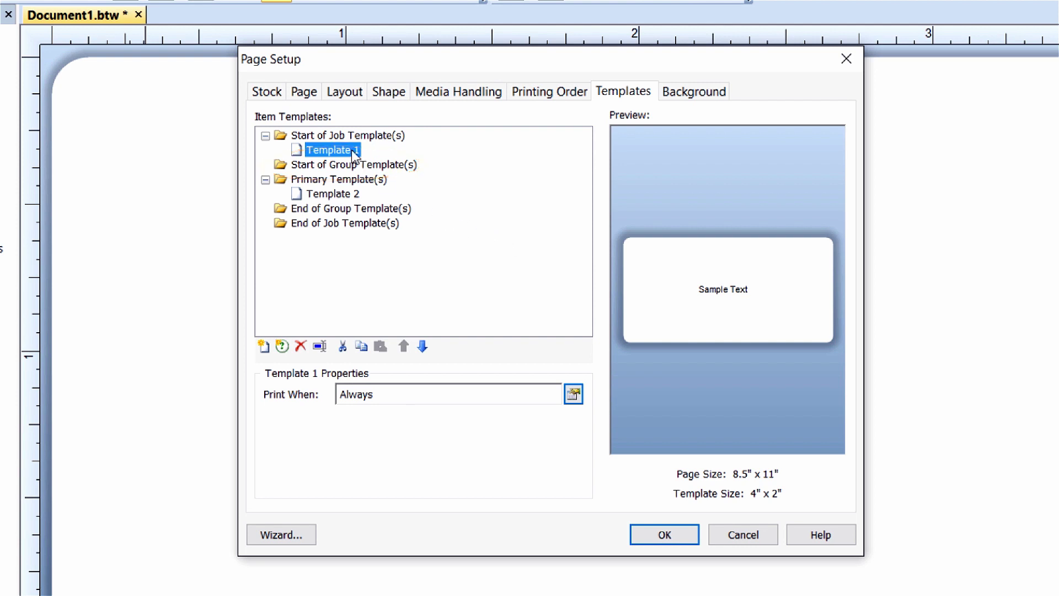
pyautogui.moveTo(352, 150); pyautogui.dragTo(359, 168)
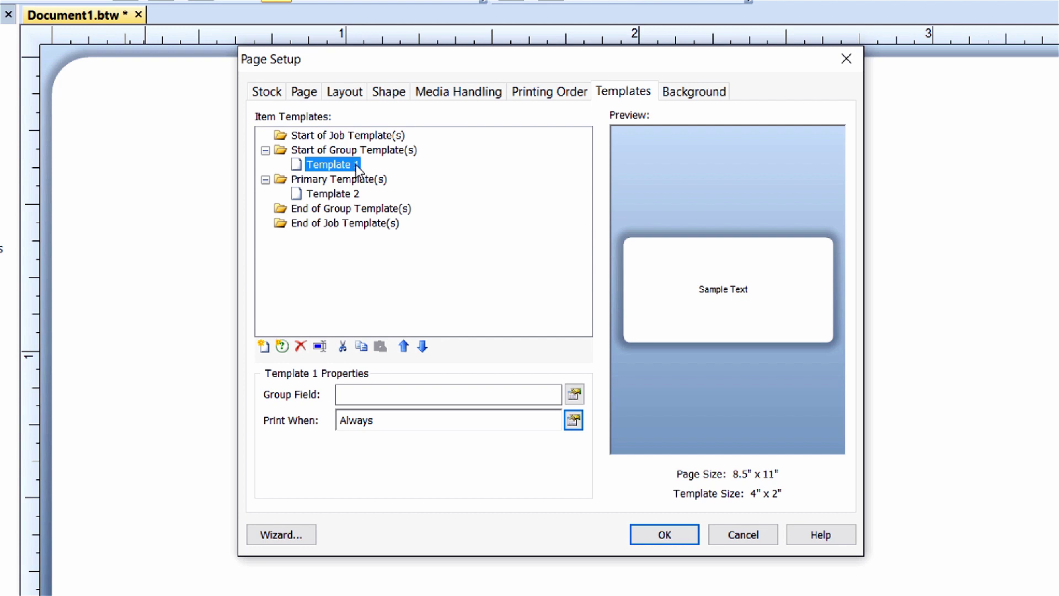
pyautogui.moveTo(355, 166); pyautogui.dragTo(331, 182)
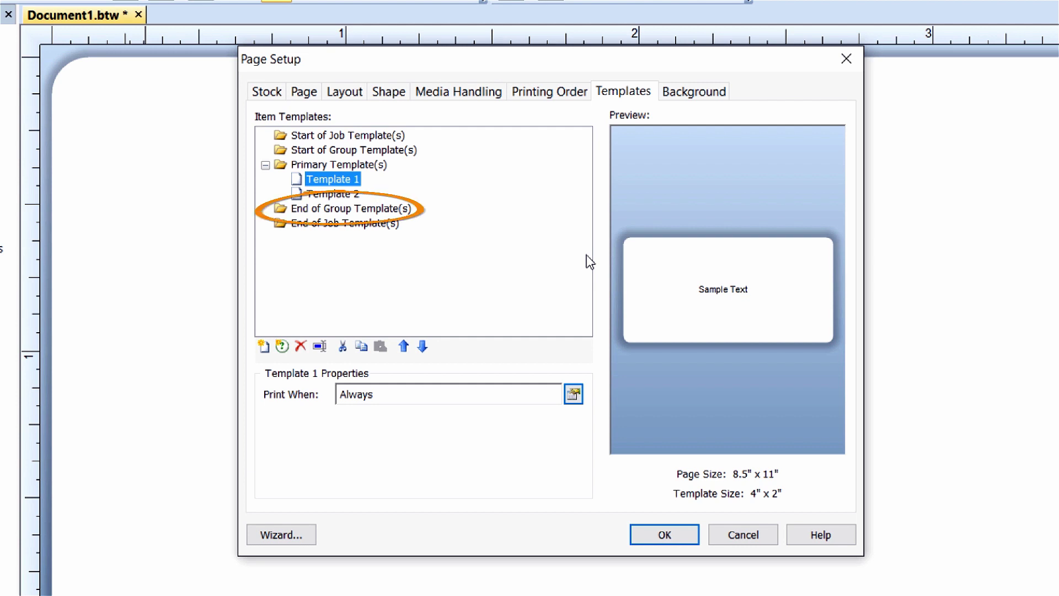
pyautogui.moveTo(349, 180); pyautogui.dragTo(359, 208)
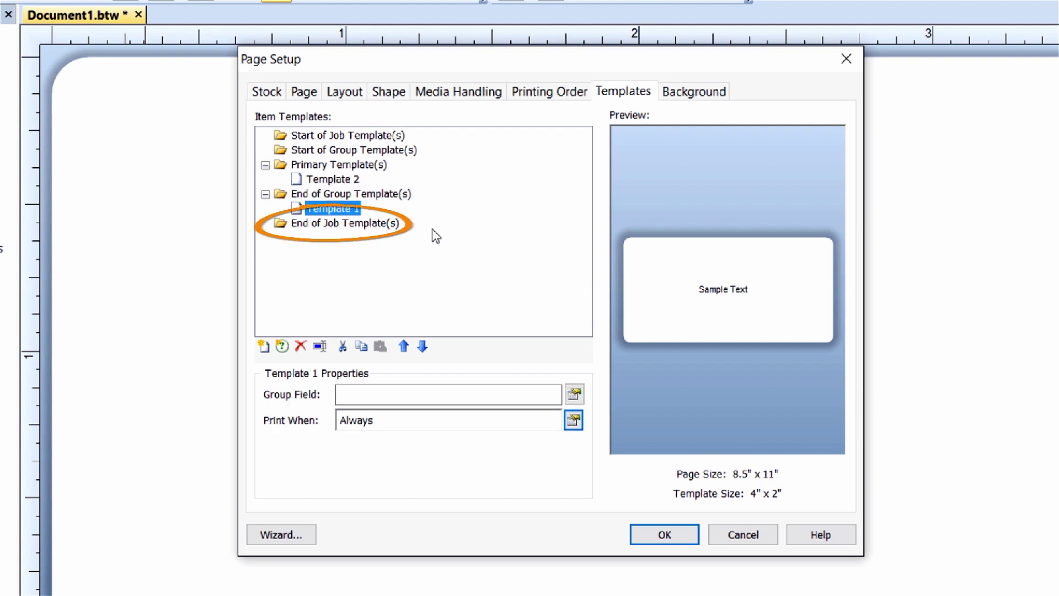
pyautogui.moveTo(351, 210); pyautogui.dragTo(353, 225)
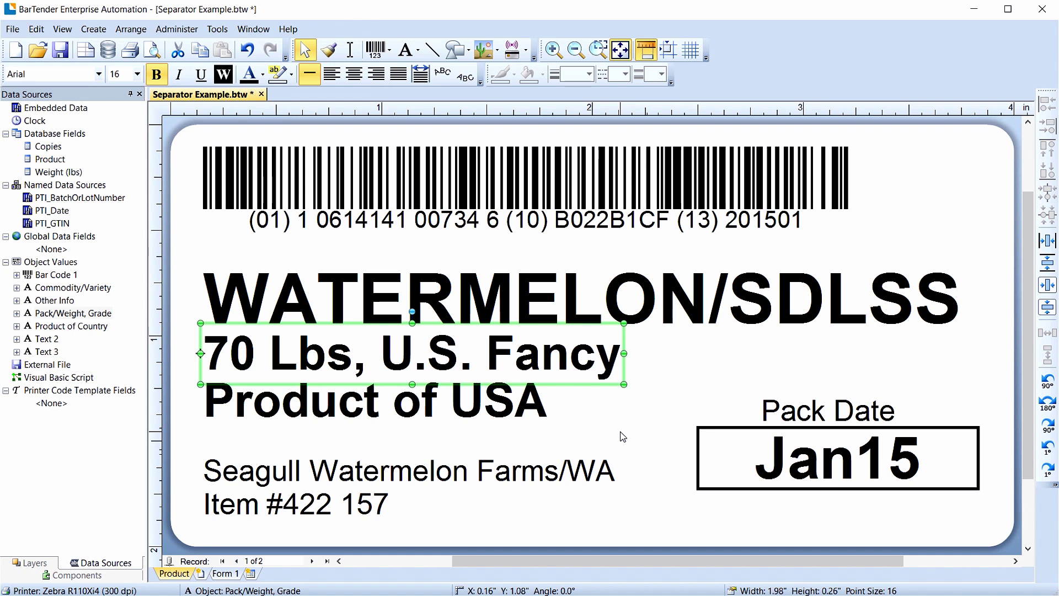
# Step: Inspect the data source of the "70 Lbs, U.S. Fancy" text and check the matching records in the Excel workbook
pyautogui.rightClick(561, 351)
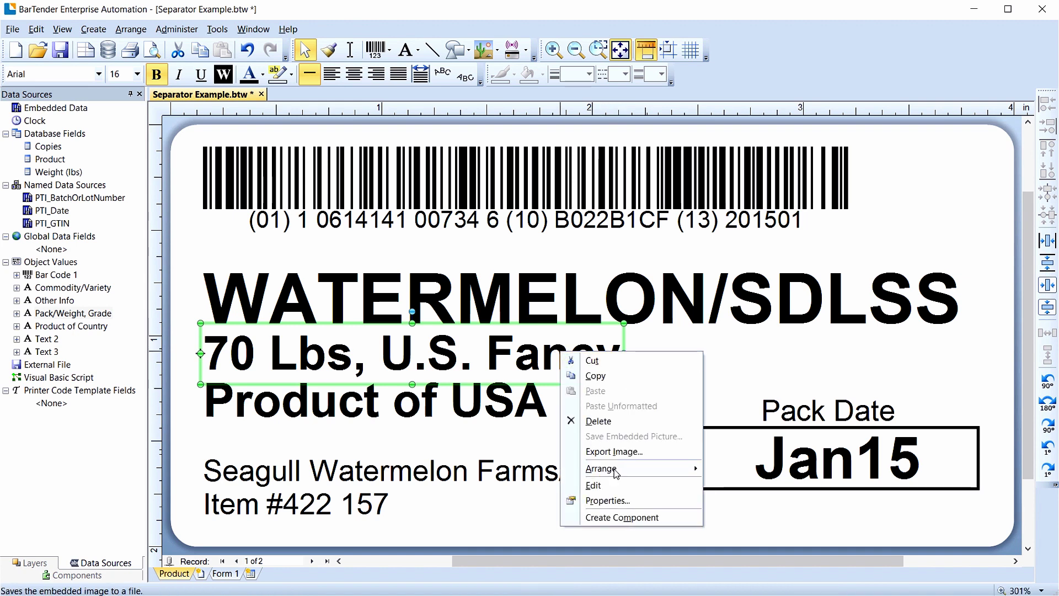
pyautogui.click(607, 501)
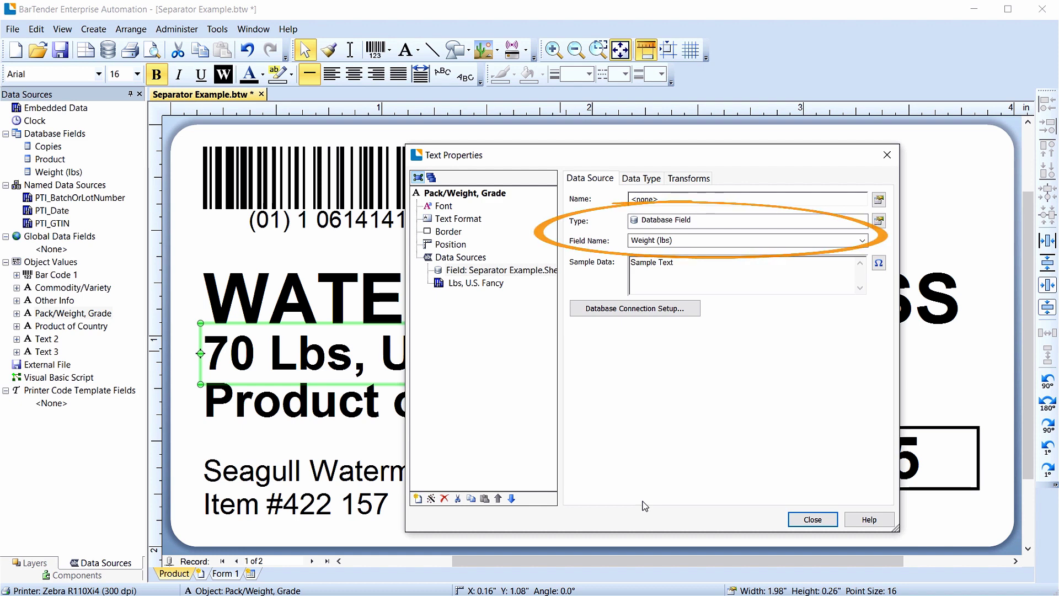
pyautogui.hotkey('alt', 'Tab')
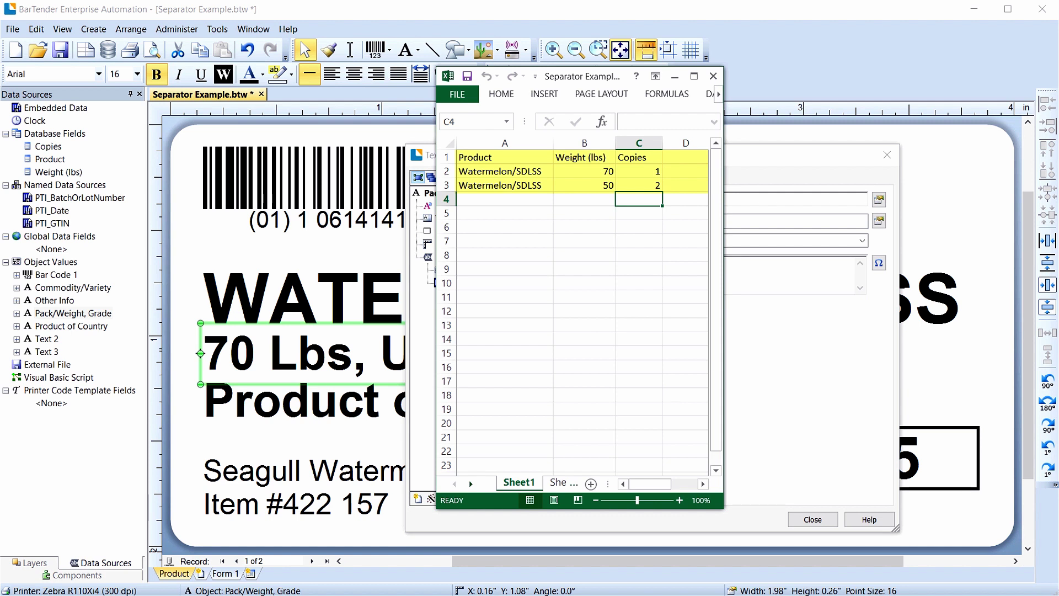
pyautogui.hotkey('alt', 'Tab')
pyautogui.click(814, 519)
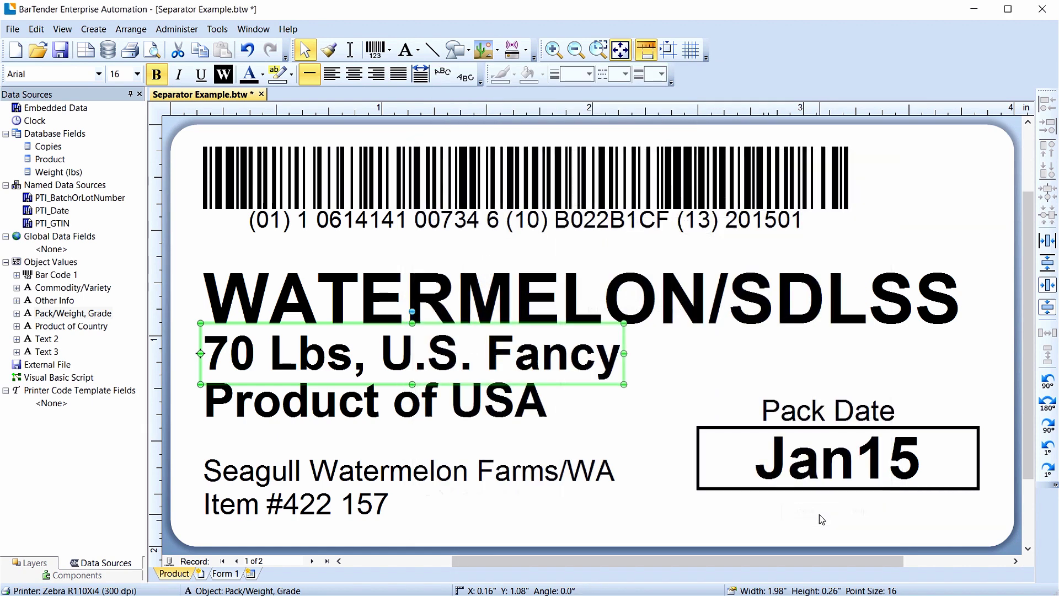
# Step: Preview the printed product labels of Separator Example.btw, and return to the design
pyautogui.click(12, 29)
pyautogui.click(39, 182)
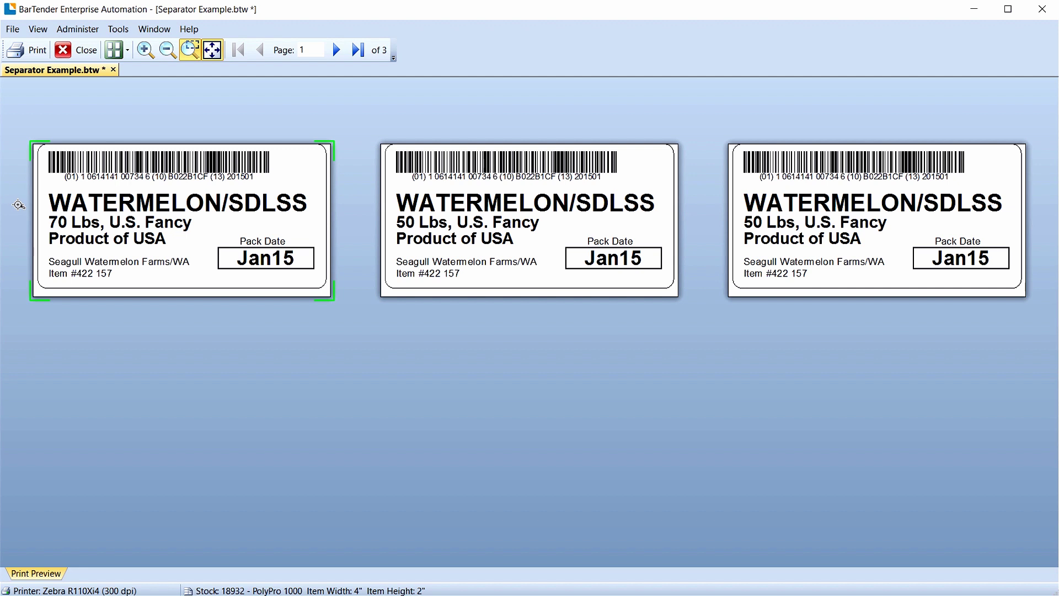
pyautogui.click(87, 51)
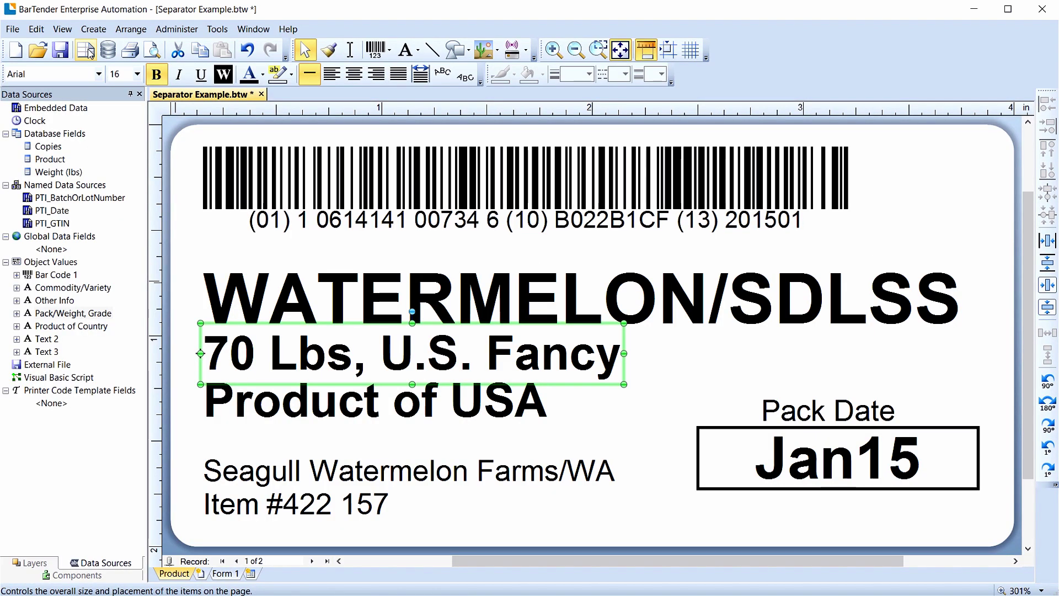
# Step: Insert a new template and place a single-line text object reading "Separator Label" near its centre
pyautogui.click(201, 573)
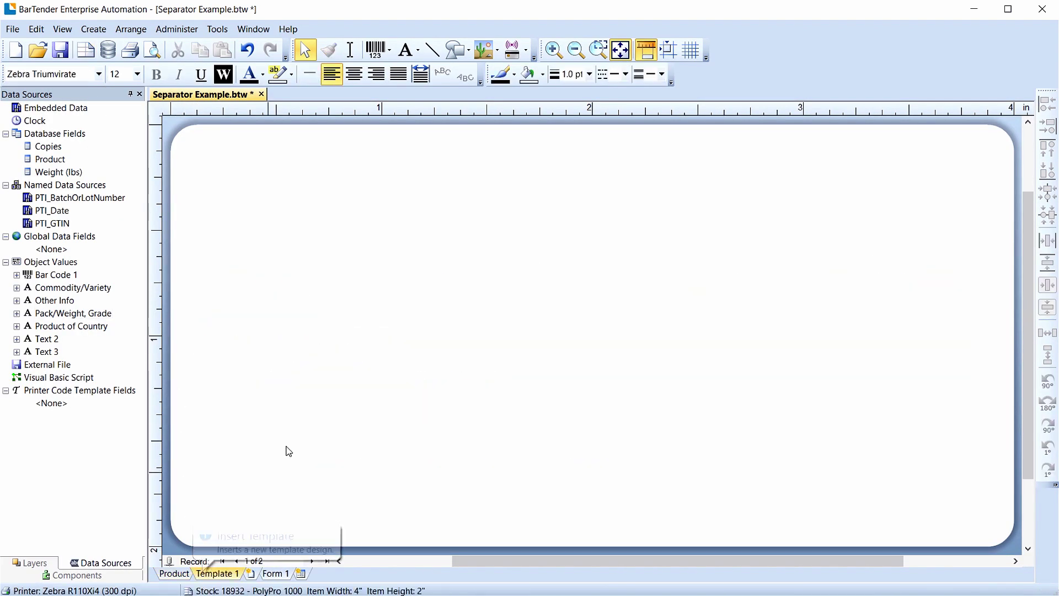
pyautogui.click(415, 50)
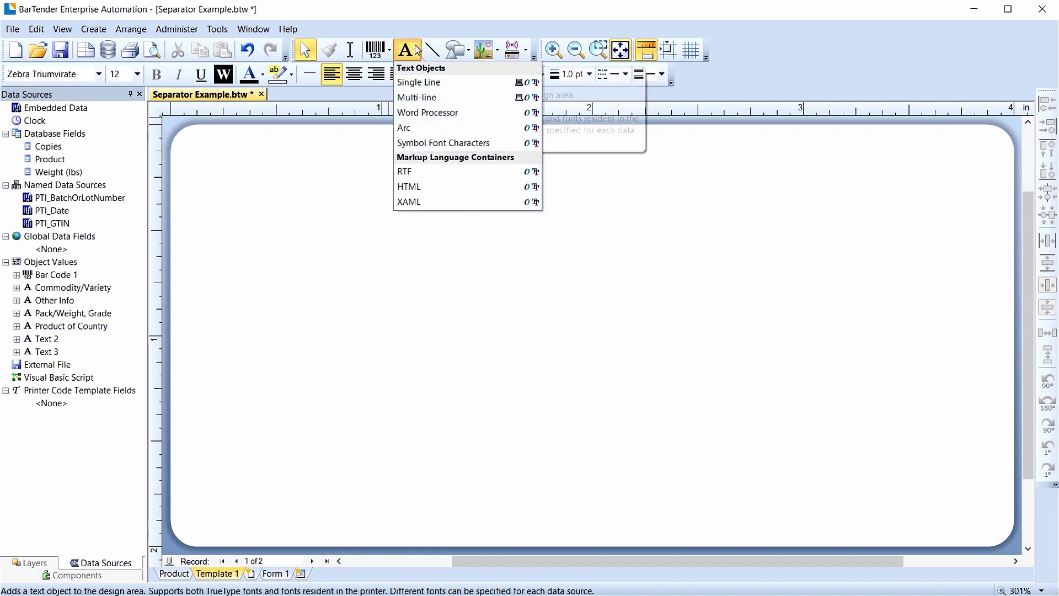
pyautogui.click(422, 84)
pyautogui.click(546, 330)
pyautogui.doubleClick(545, 330)
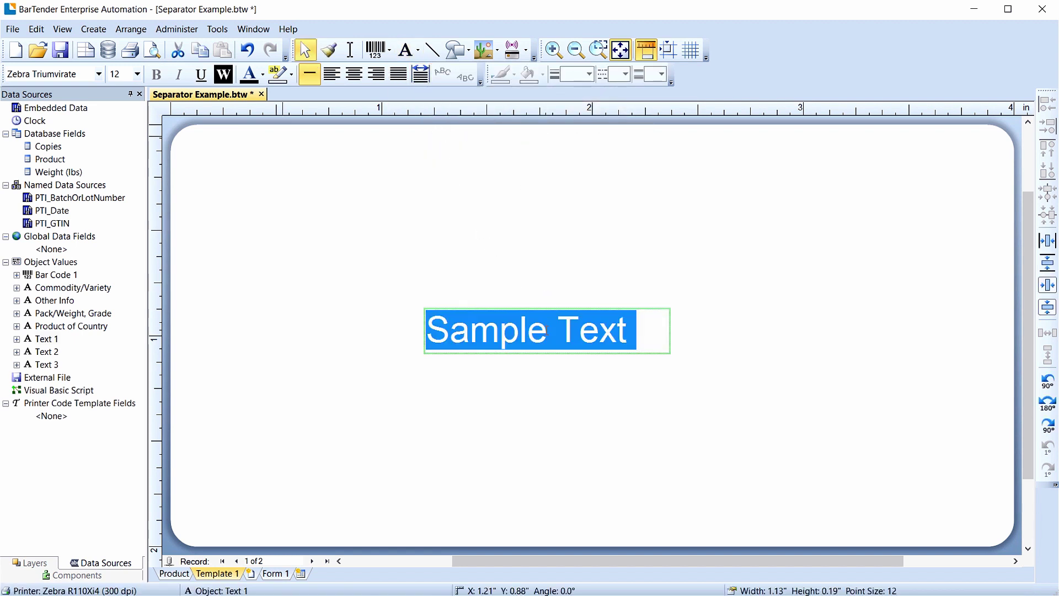
pyautogui.write('Separat')
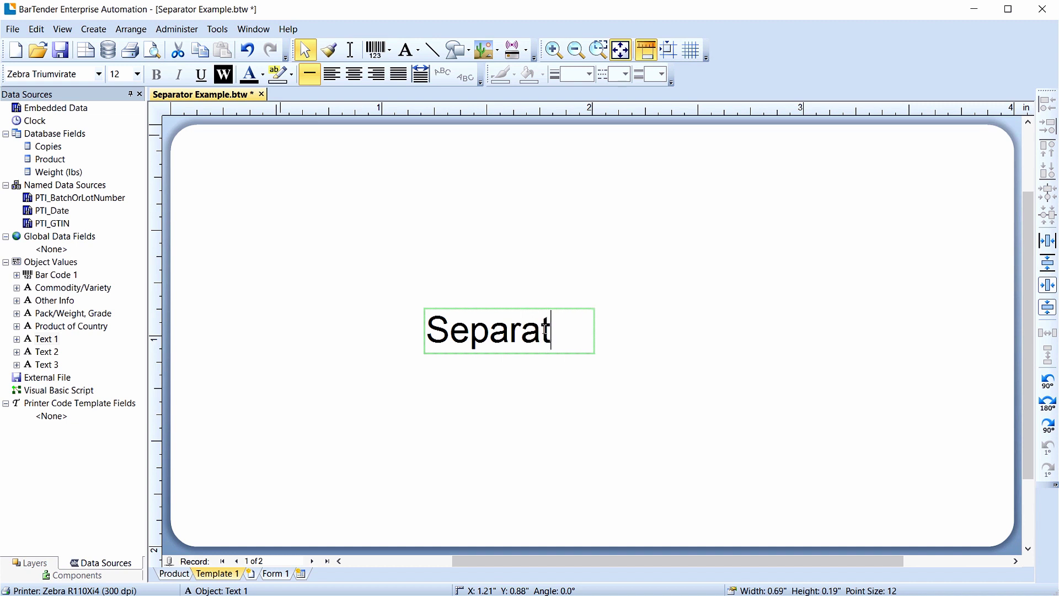
pyautogui.write('or Label')
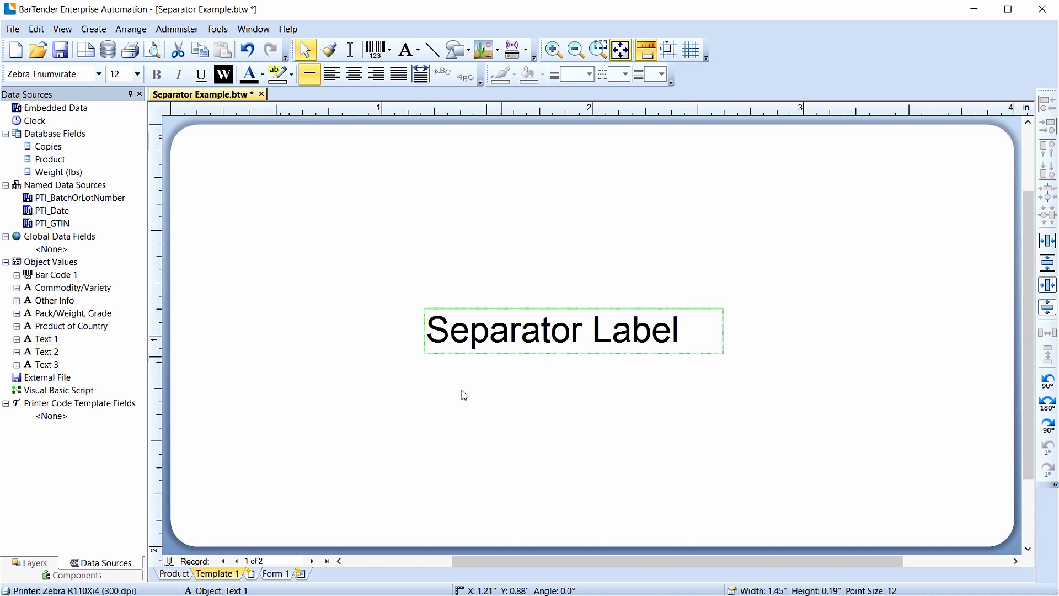
# Step: Rename the new template as Separator Label
pyautogui.rightClick(224, 575)
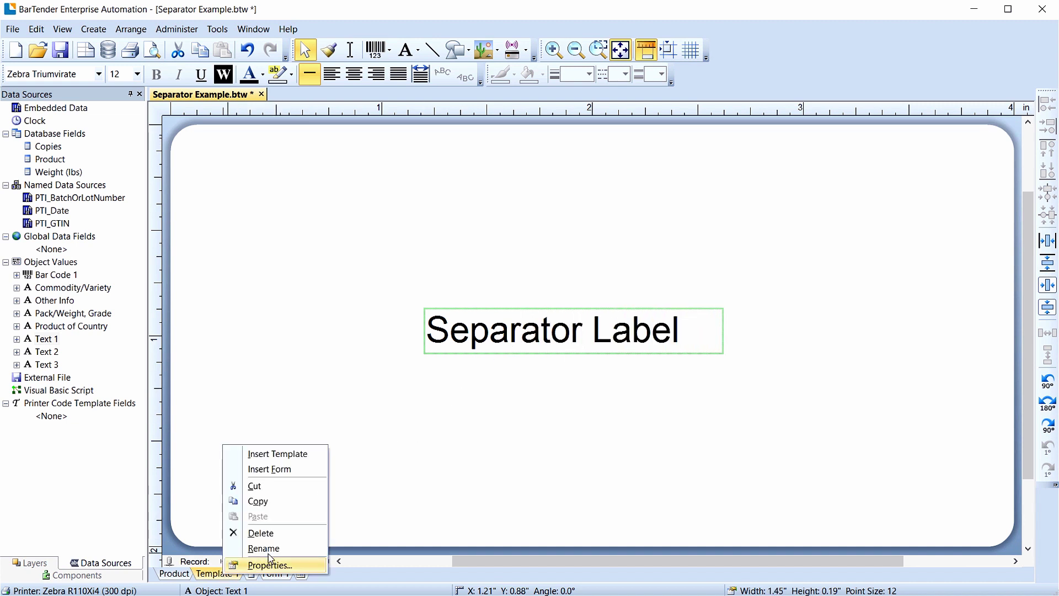
pyautogui.click(293, 545)
pyautogui.write('Separat')
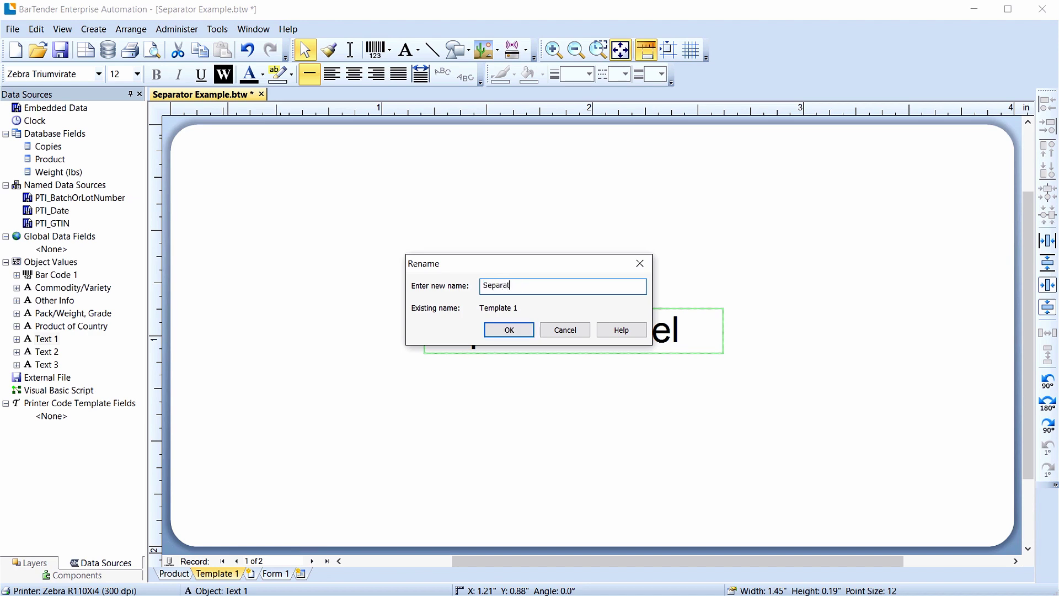
pyautogui.write('or Label')
pyautogui.press('Return')
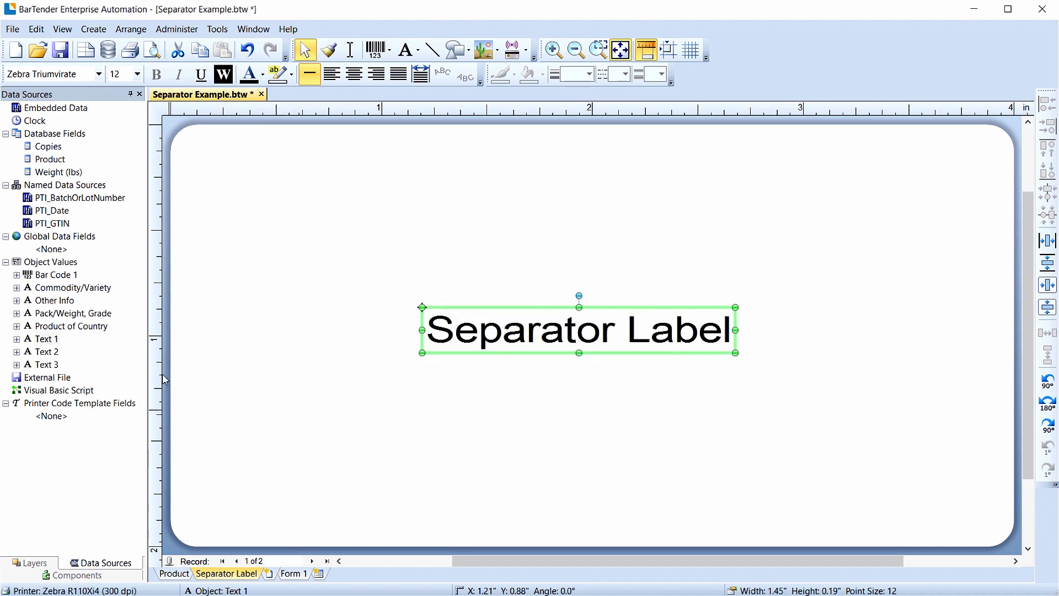
# Step: Preview the print job to check where the separator labels fall among the product labels, and return to the design
pyautogui.click(12, 29)
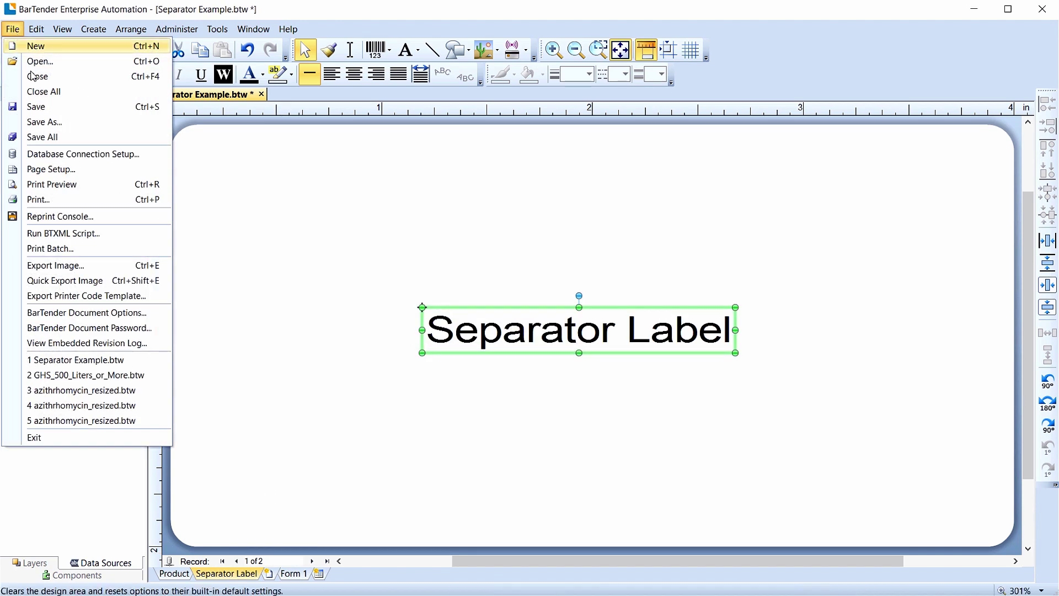
pyautogui.click(67, 184)
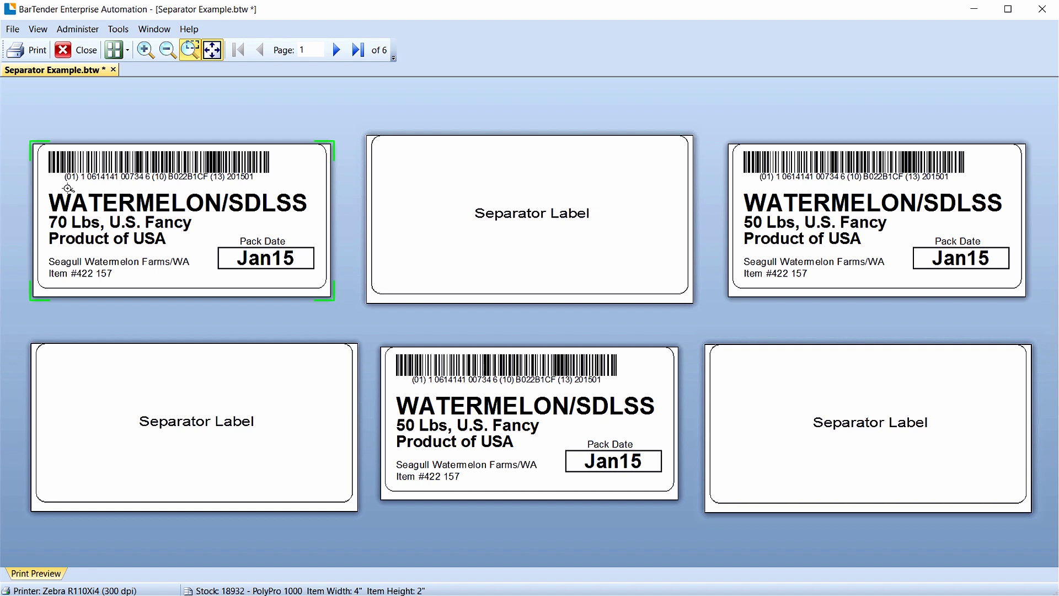
pyautogui.click(87, 51)
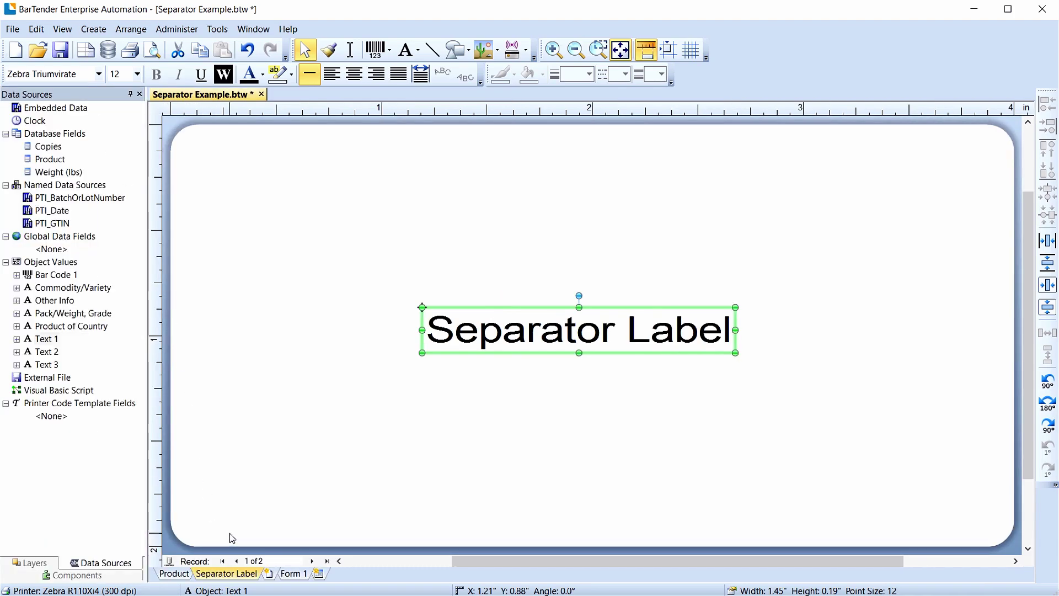
# Step: Reassign the Separator Label template from the primary templates to the End of Group templates in its page setup properties
pyautogui.rightClick(241, 581)
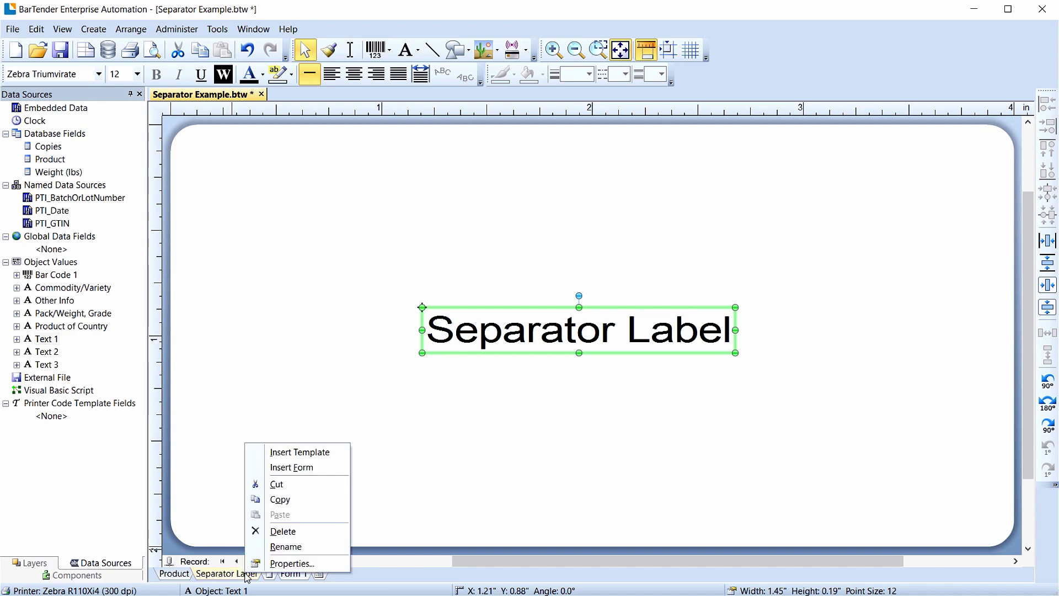
pyautogui.click(328, 567)
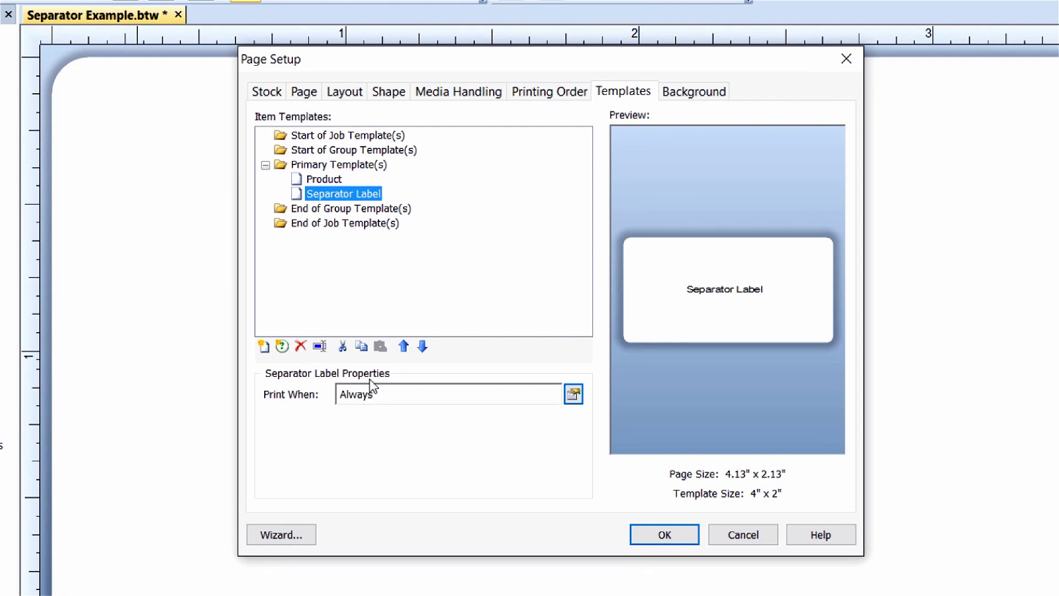
pyautogui.moveTo(371, 196); pyautogui.dragTo(388, 223)
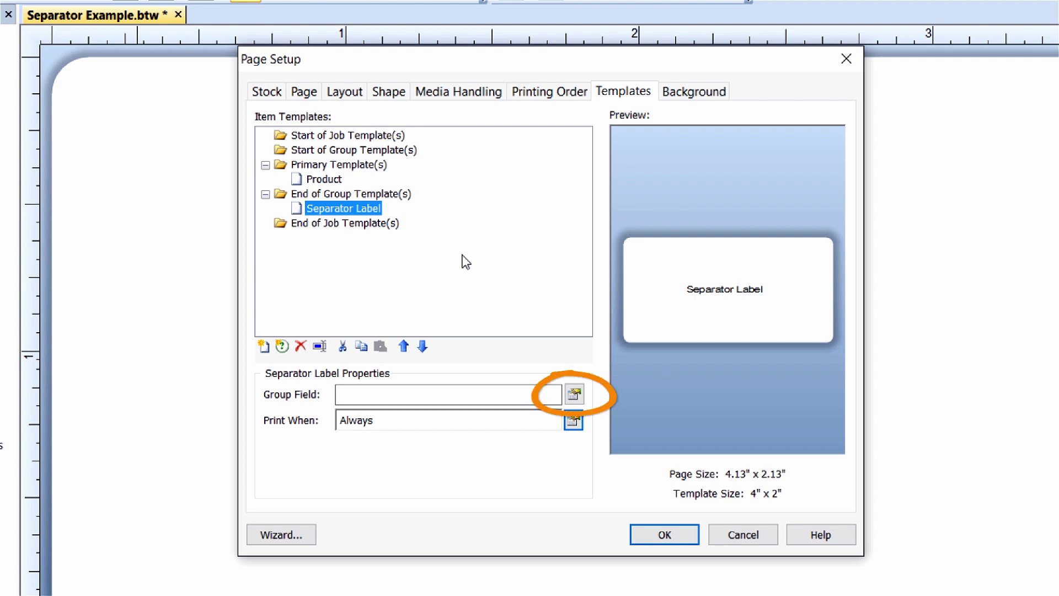
# Step: Set the Separator Label's group field to the Weight (lbs) database field, apply the page setup and preview the print job
pyautogui.click(573, 394)
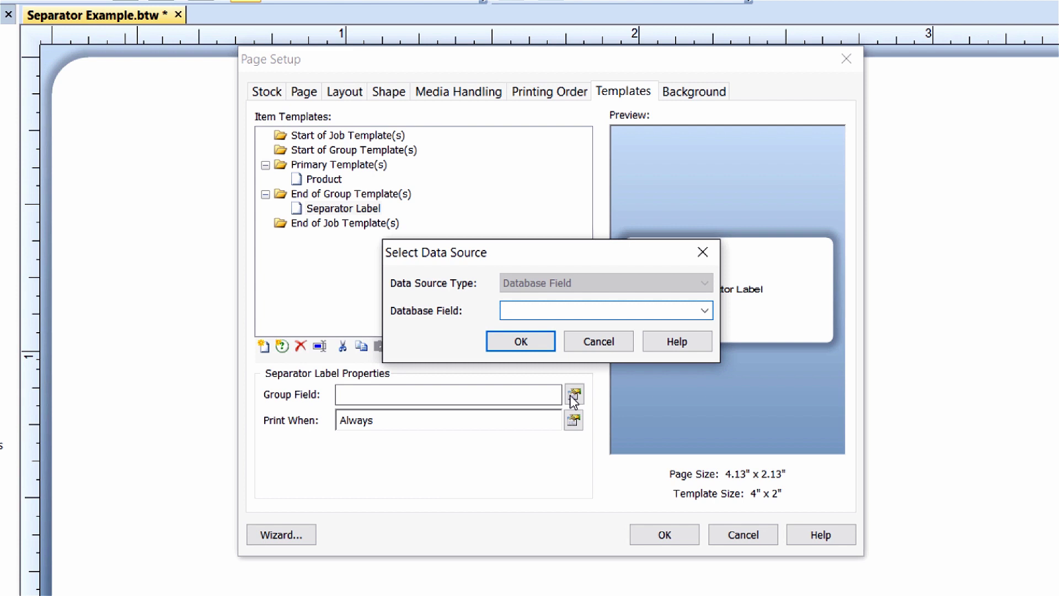
pyautogui.click(705, 310)
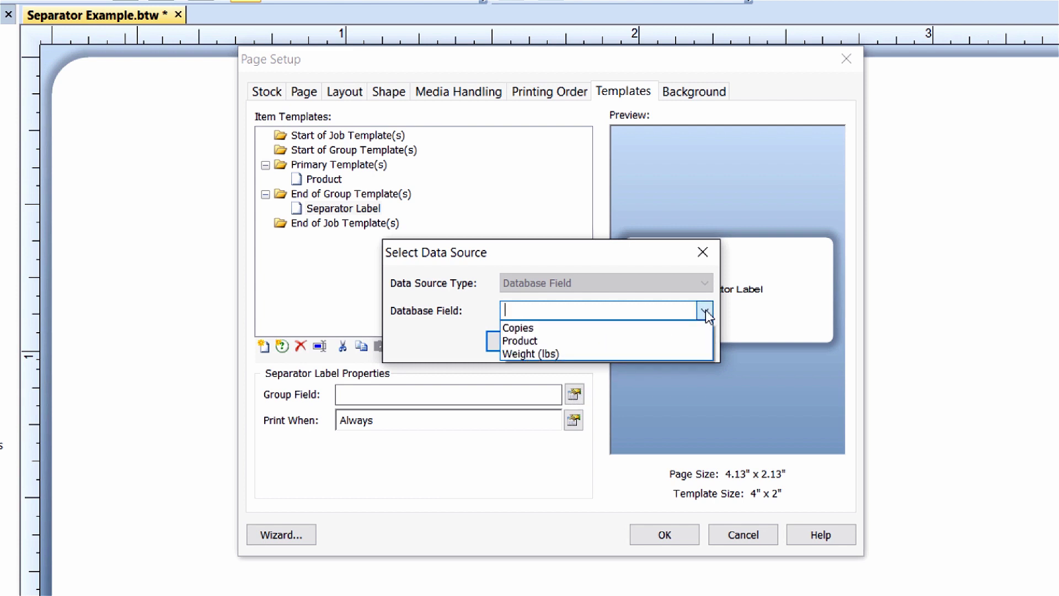
pyautogui.click(684, 353)
pyautogui.click(505, 341)
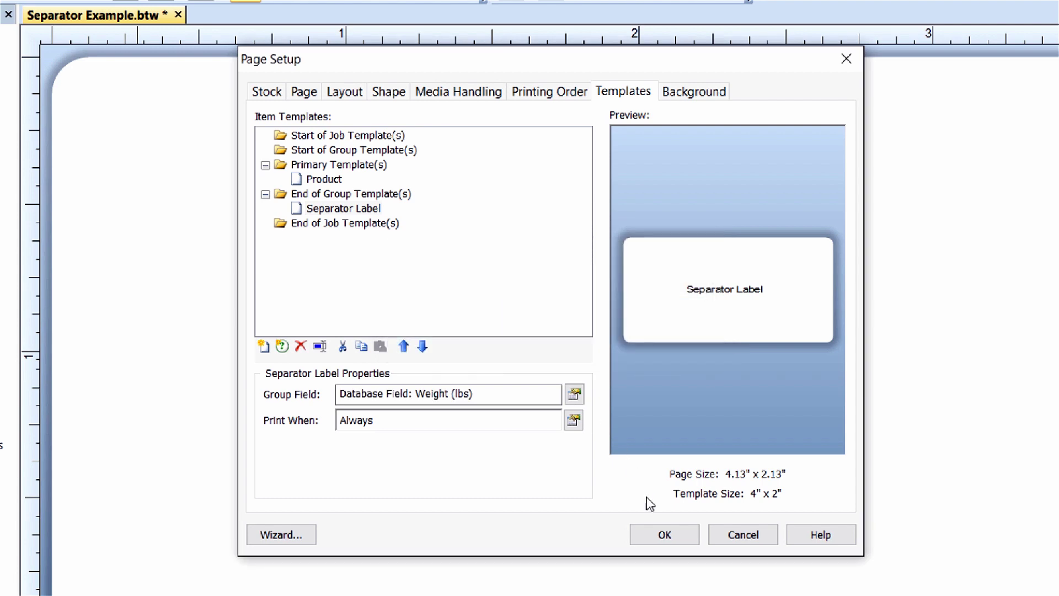
pyautogui.click(664, 534)
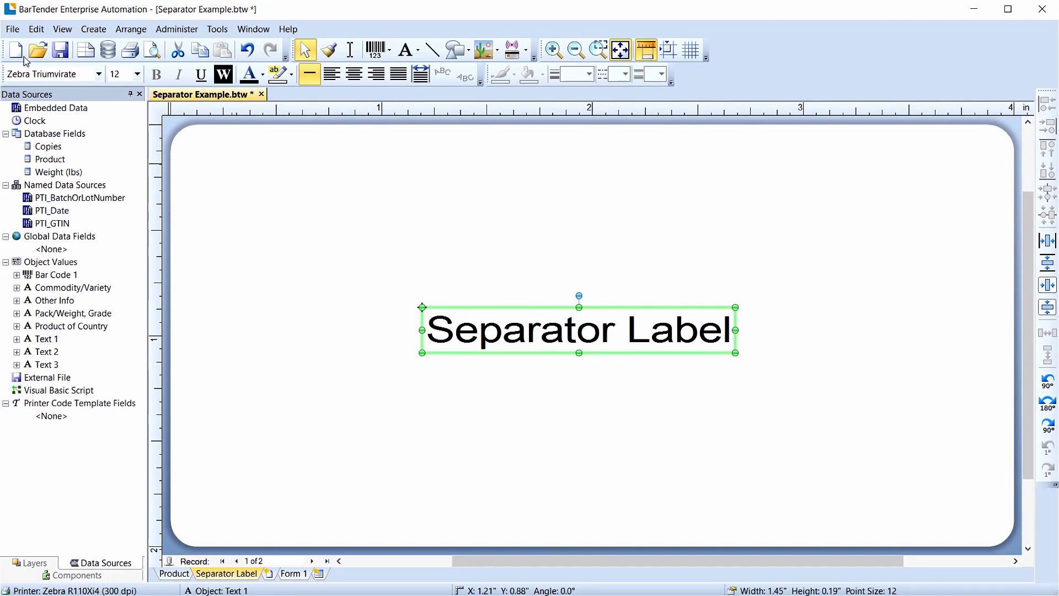
pyautogui.click(12, 29)
pyautogui.click(77, 182)
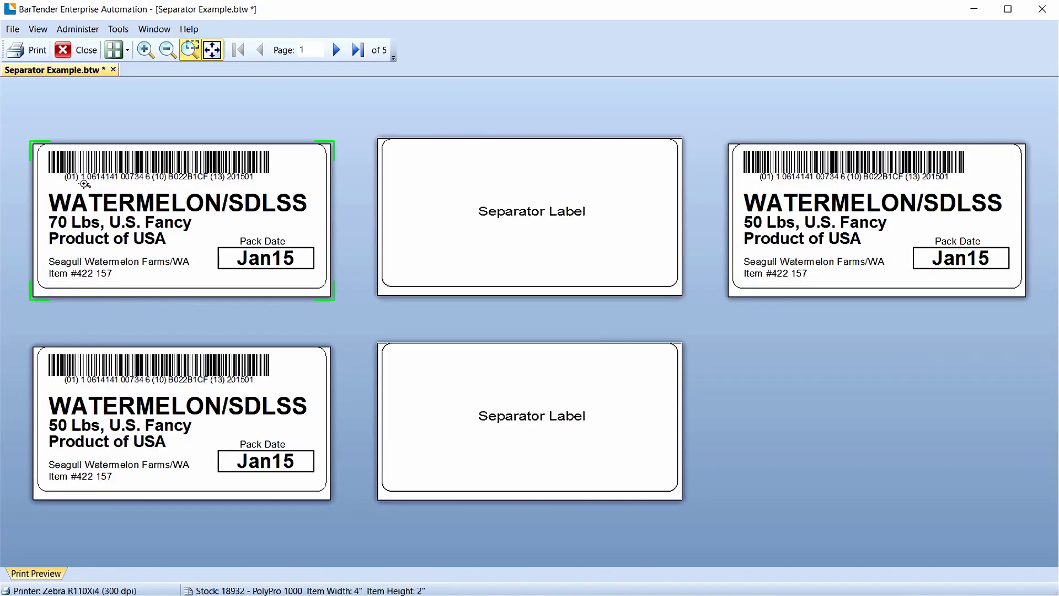
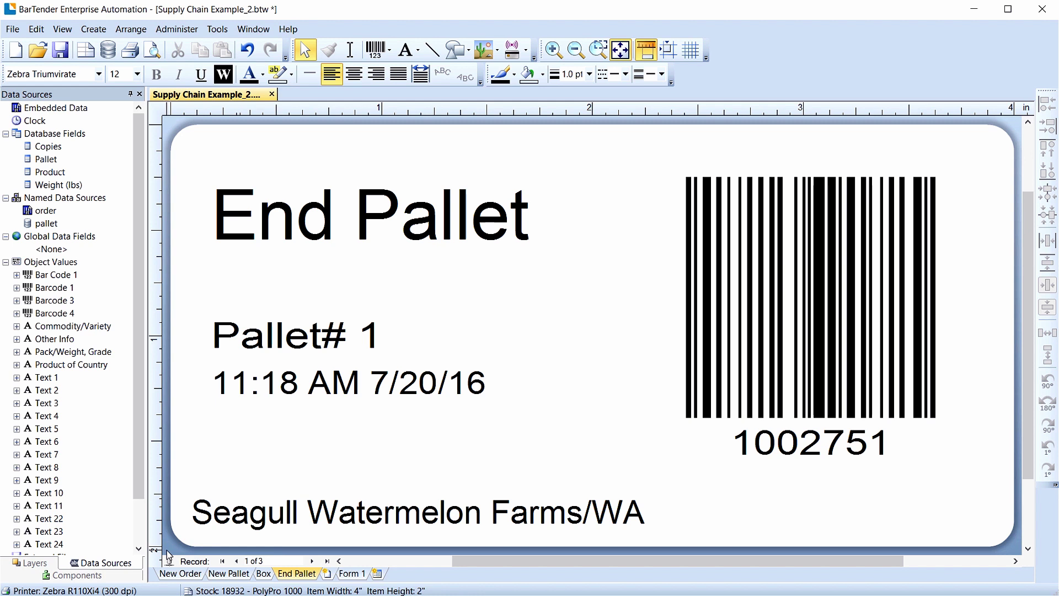
# Step: Paste the copied New Order template into Supply Chain Example_2.btw and change the copy's heading to "End of Order"
pyautogui.rightClick(183, 575)
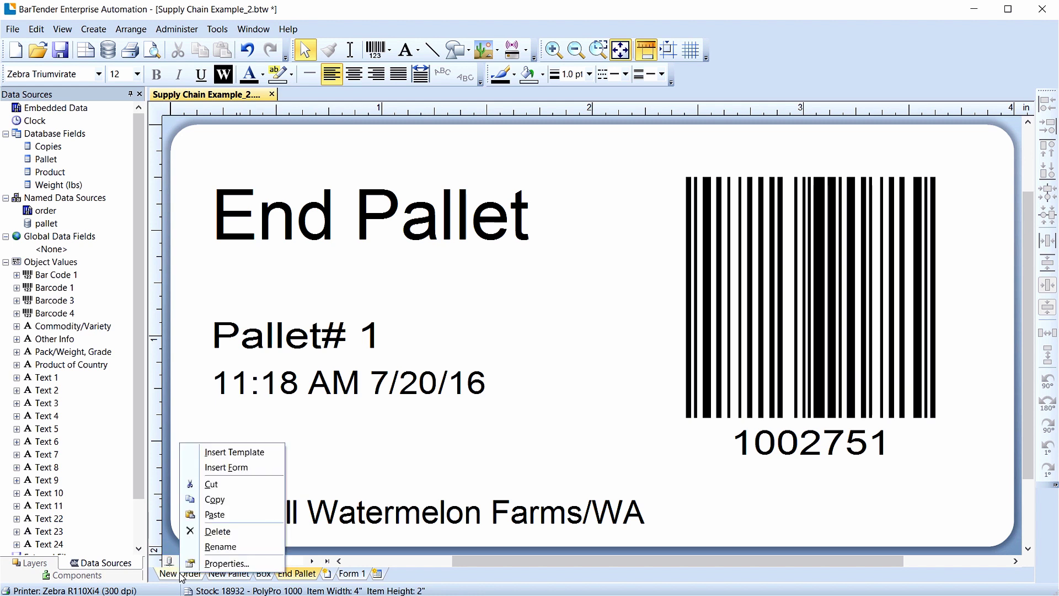
pyautogui.click(215, 514)
pyautogui.click(307, 239)
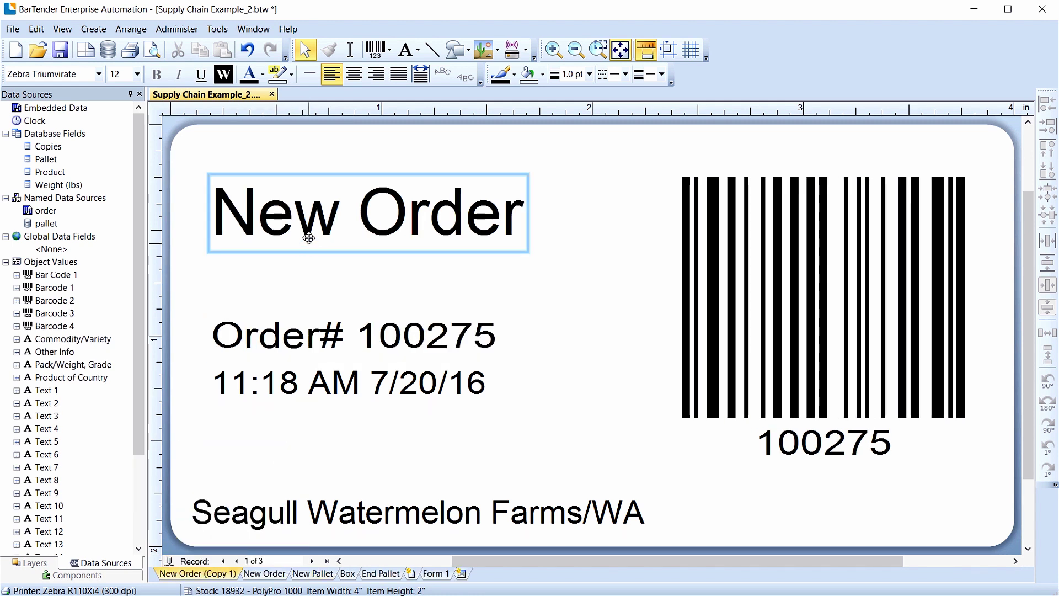
pyautogui.click(308, 239)
pyautogui.click(336, 226)
pyautogui.moveTo(323, 225); pyautogui.dragTo(199, 227)
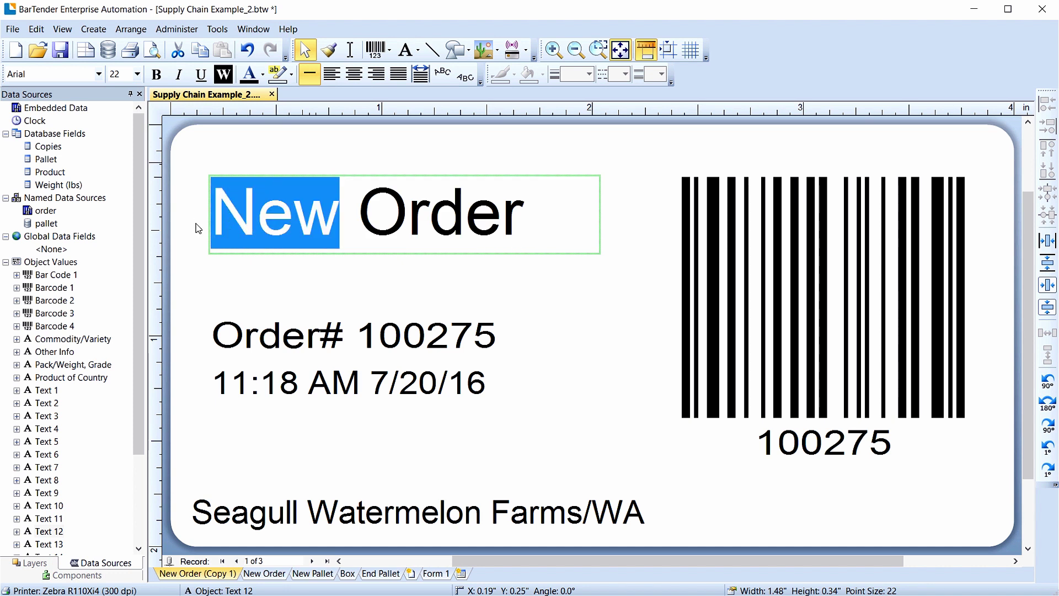
pyautogui.write('End of')
pyautogui.press('Escape')
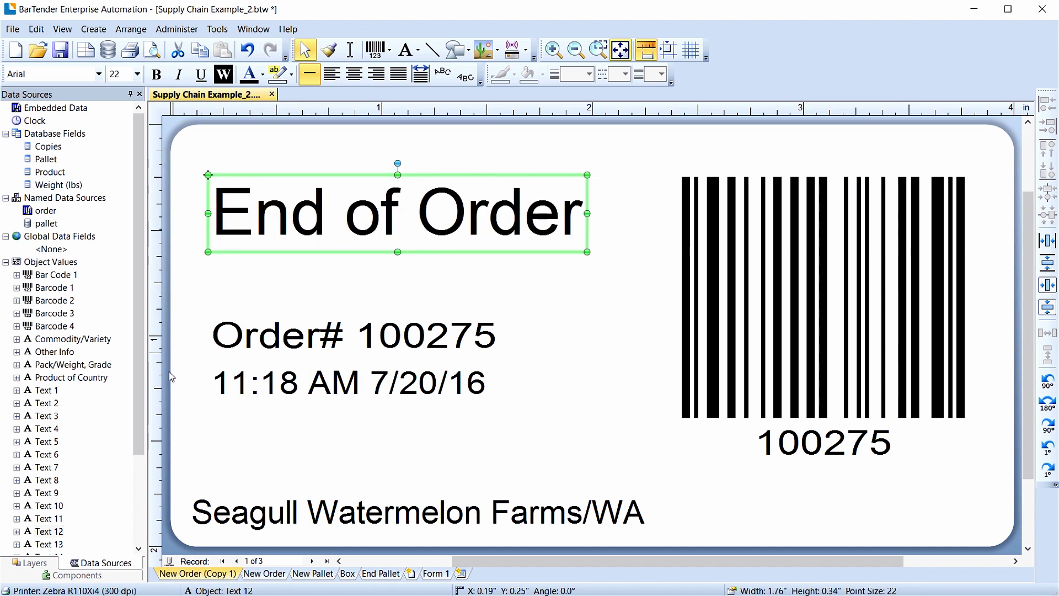
# Step: Rename the pasted New Order copy as End of Order and move it behind the End Pallet template
pyautogui.rightClick(196, 573)
pyautogui.click(237, 549)
pyautogui.write('End of Order')
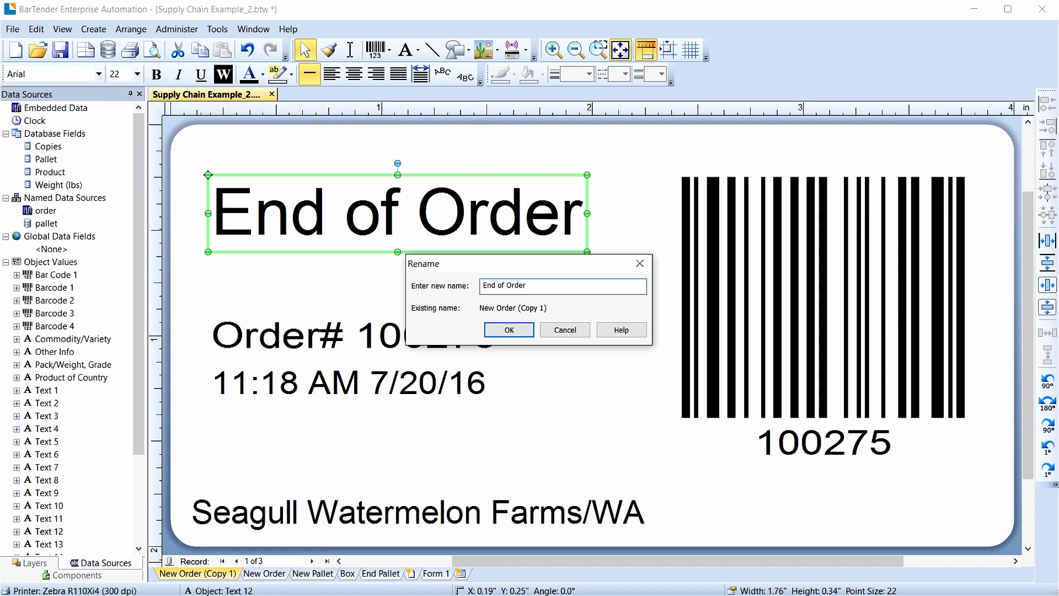
pyautogui.press('Return')
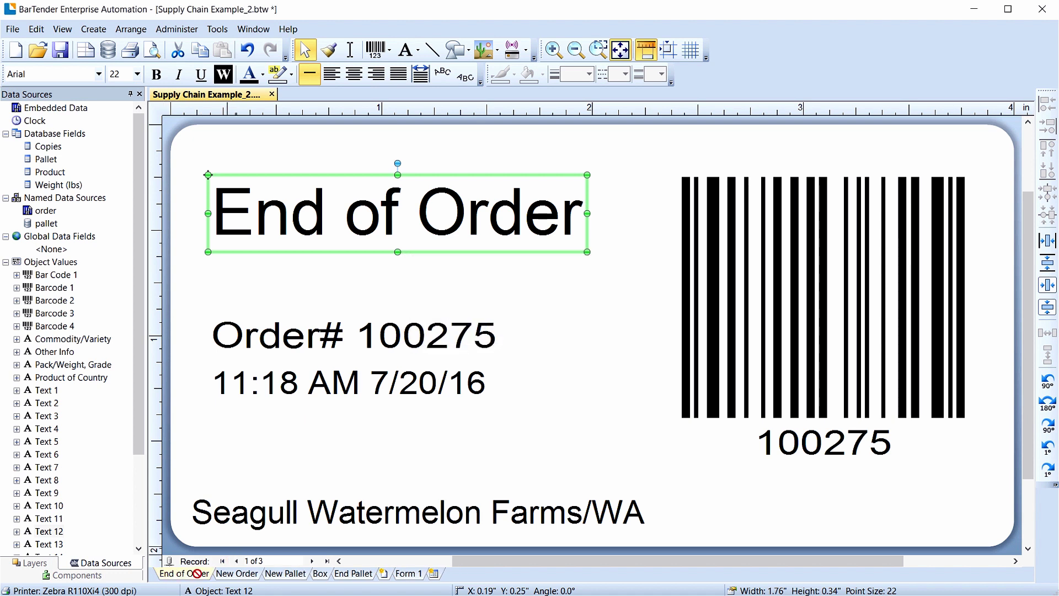
pyautogui.moveTo(288, 579); pyautogui.dragTo(390, 576)
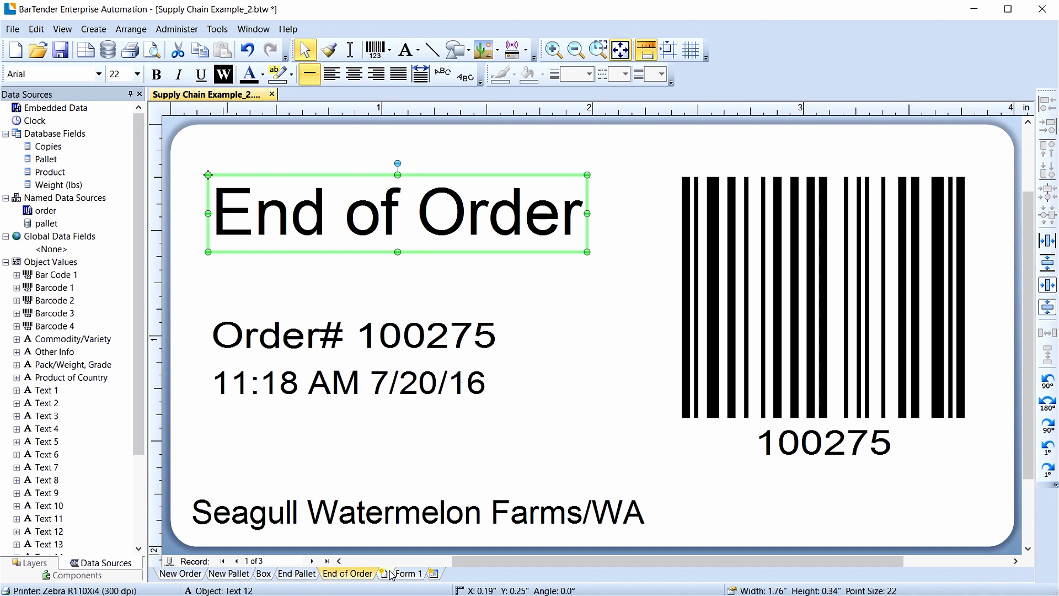
# Step: In the template properties, assign New Order to the Start of Job templates and End of Order to the End of Job templates
pyautogui.rightClick(346, 579)
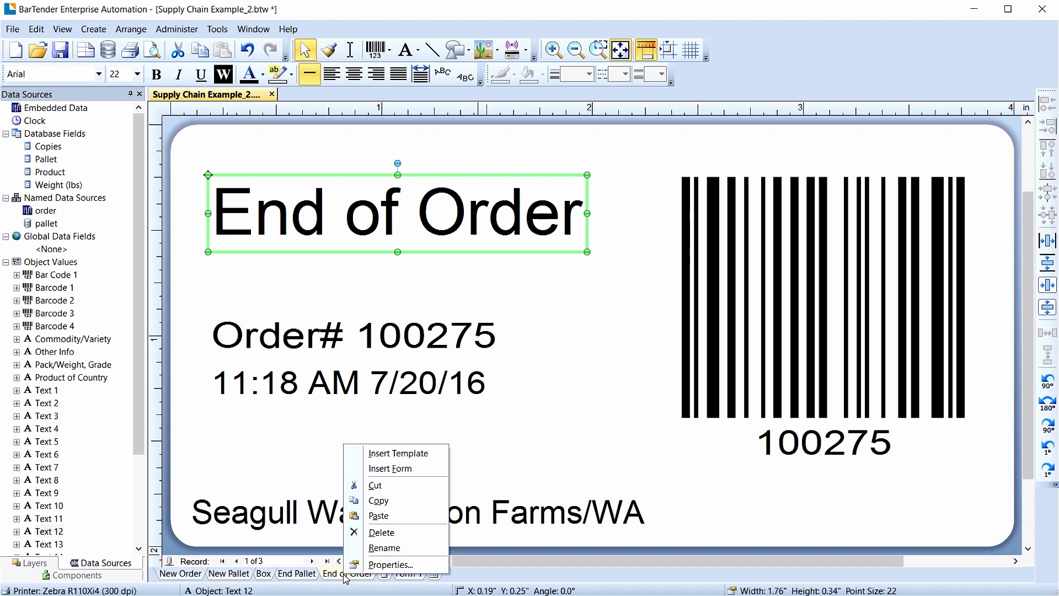
pyautogui.click(391, 564)
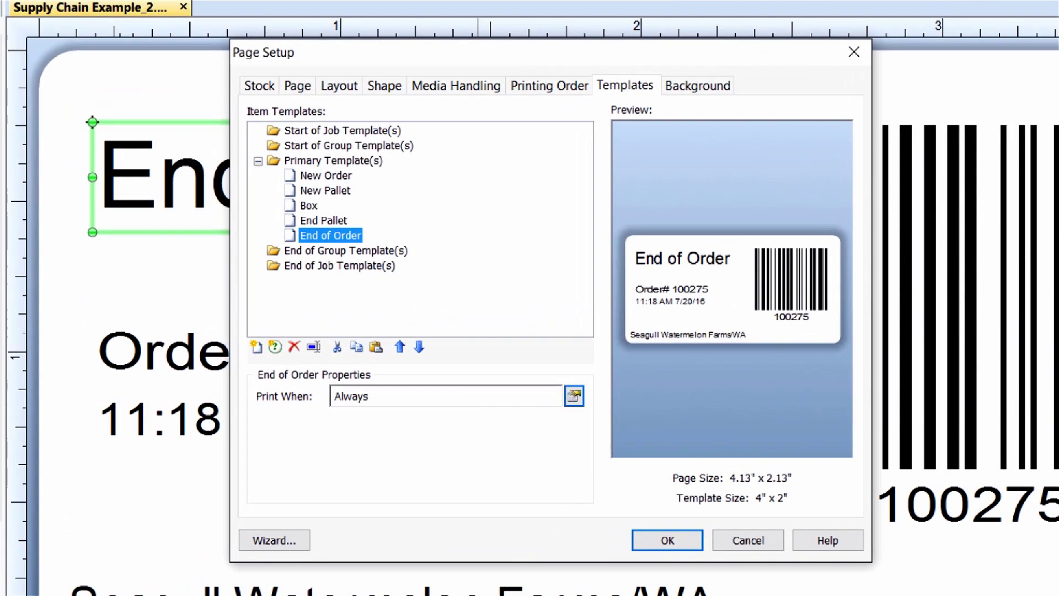
pyautogui.moveTo(342, 177); pyautogui.dragTo(359, 134)
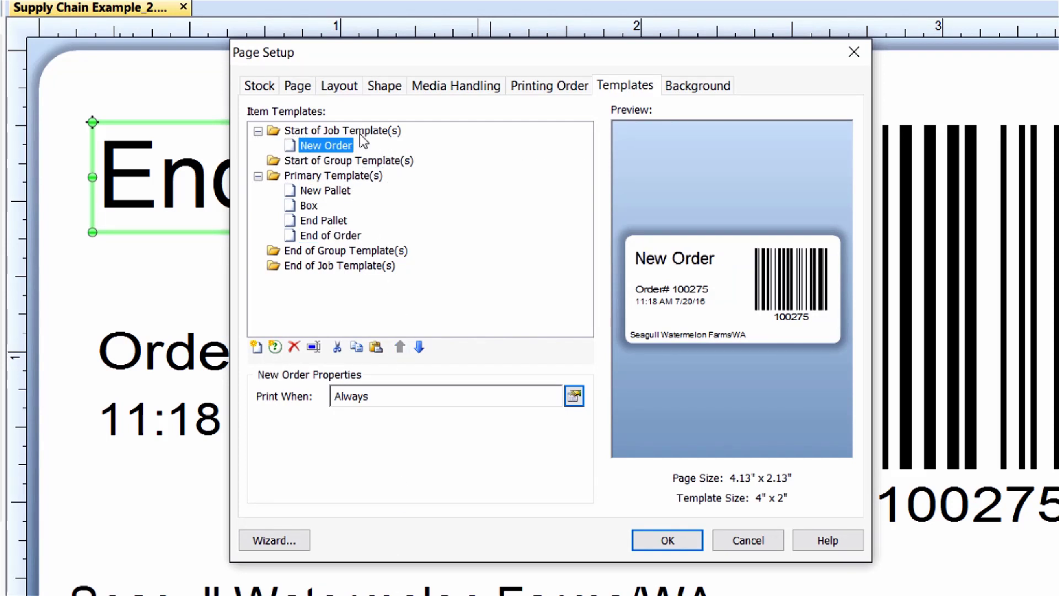
pyautogui.moveTo(342, 235); pyautogui.dragTo(369, 266)
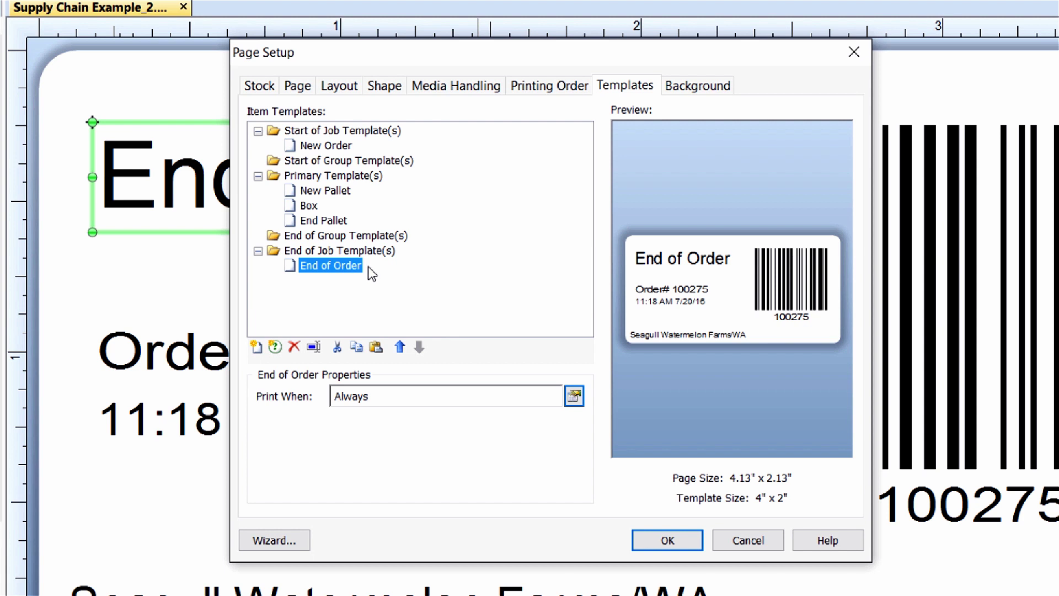
# Step: Assign New Pallet to the Start of Group templates and set its group field to the Pallet database field
pyautogui.moveTo(346, 195); pyautogui.dragTo(397, 182)
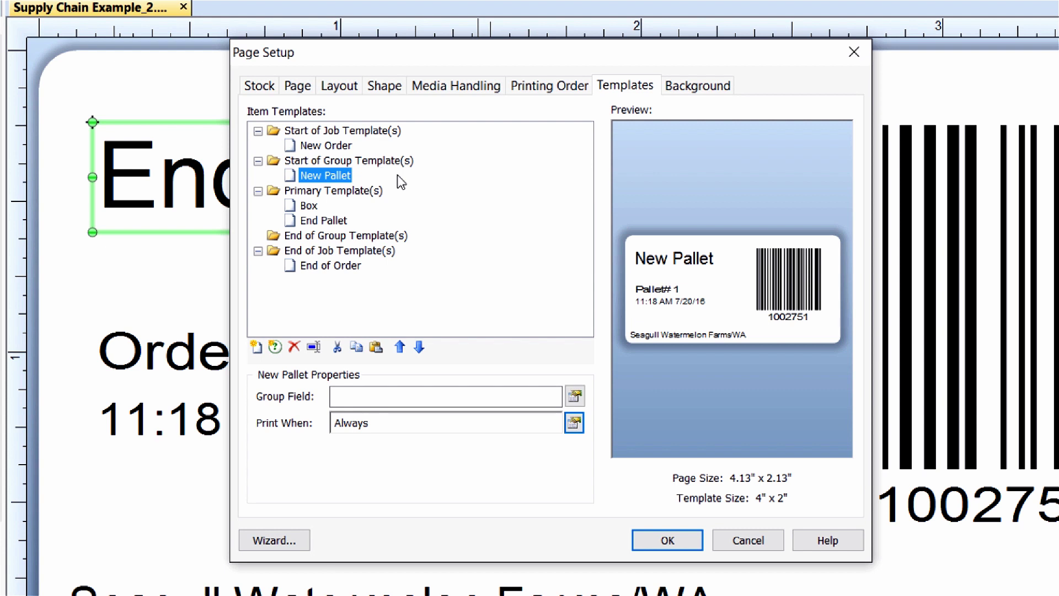
pyautogui.click(575, 396)
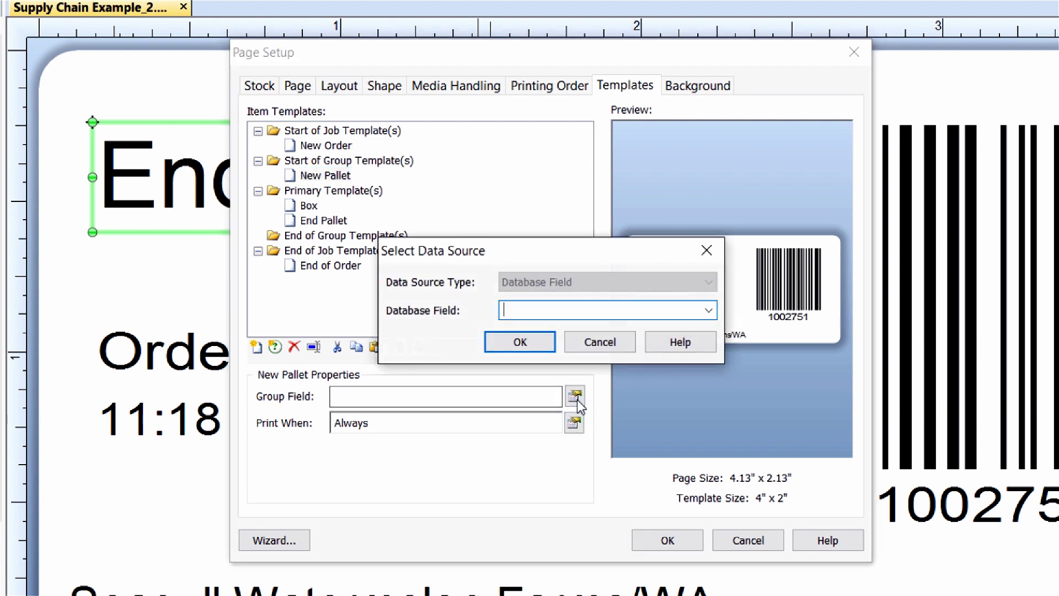
pyautogui.click(707, 310)
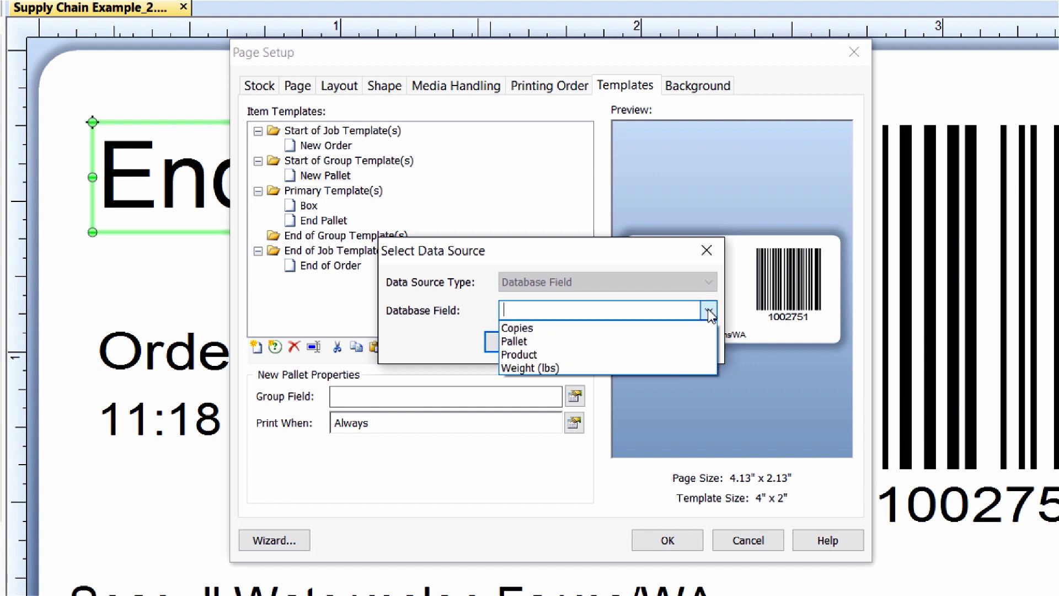
pyautogui.click(691, 343)
pyautogui.click(527, 343)
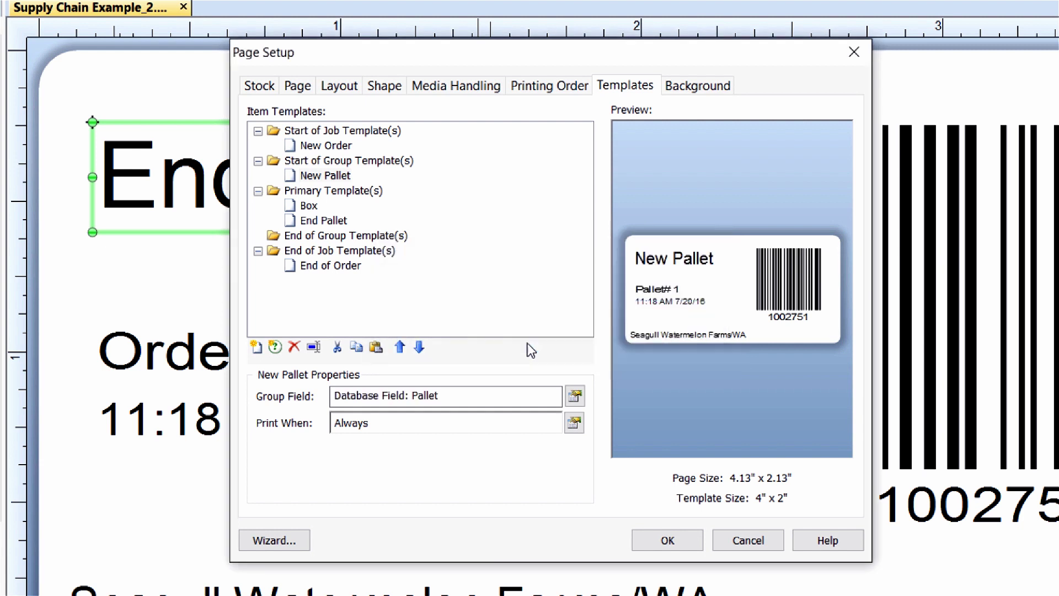
# Step: Assign End Pallet to the End of Group templates with Pallet as its group field, and apply the page setup
pyautogui.moveTo(330, 224); pyautogui.dragTo(367, 251)
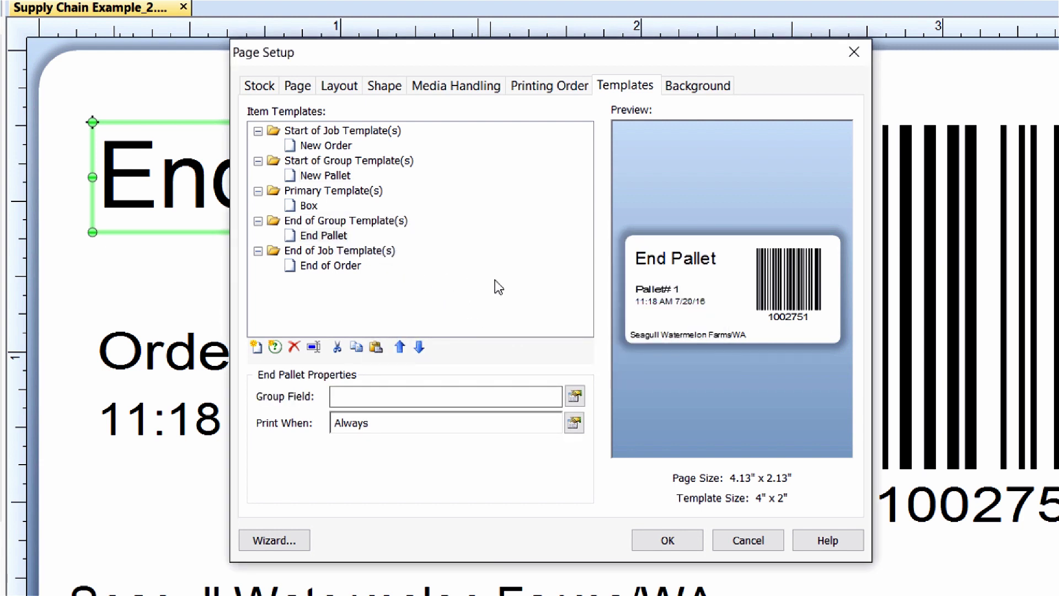
pyautogui.click(572, 396)
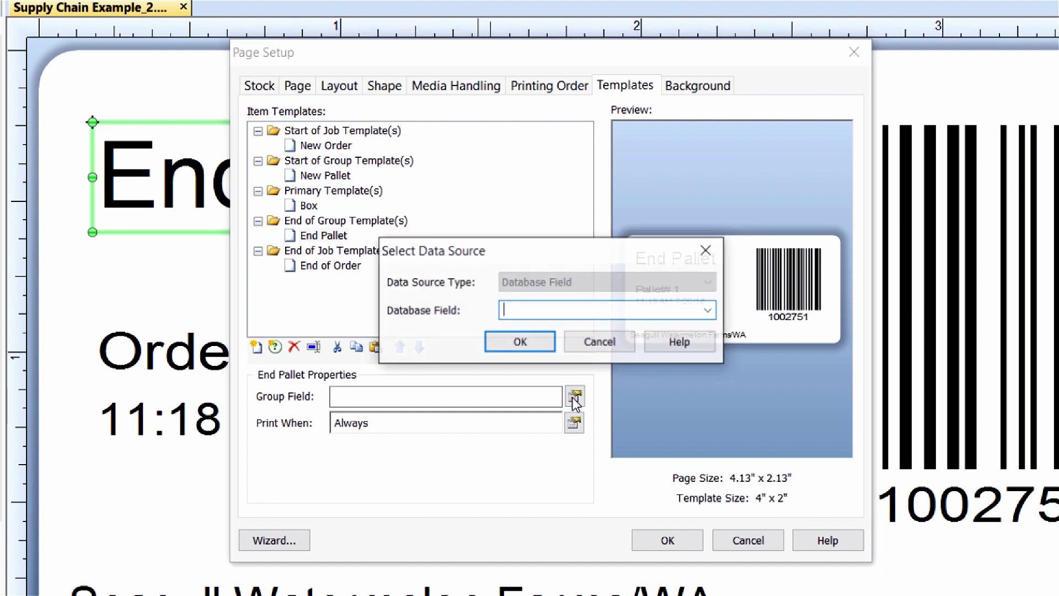
pyautogui.click(708, 311)
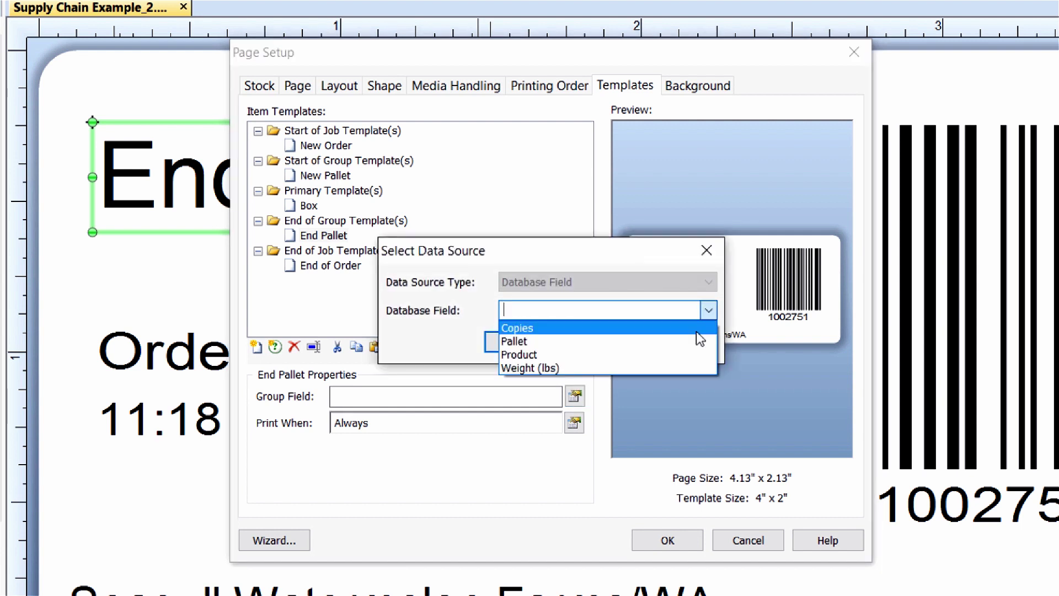
pyautogui.click(688, 340)
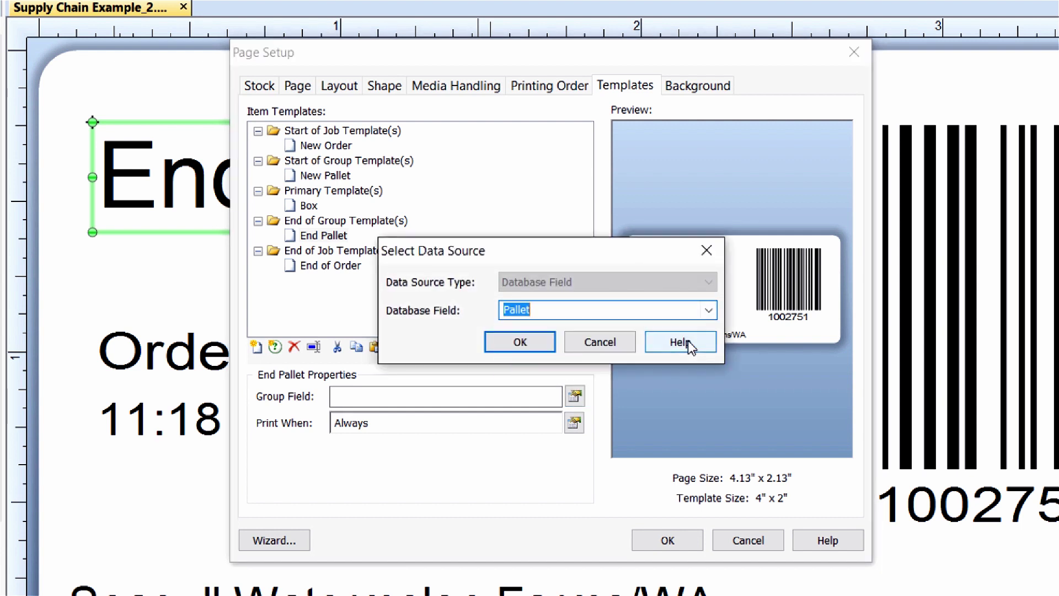
pyautogui.click(527, 348)
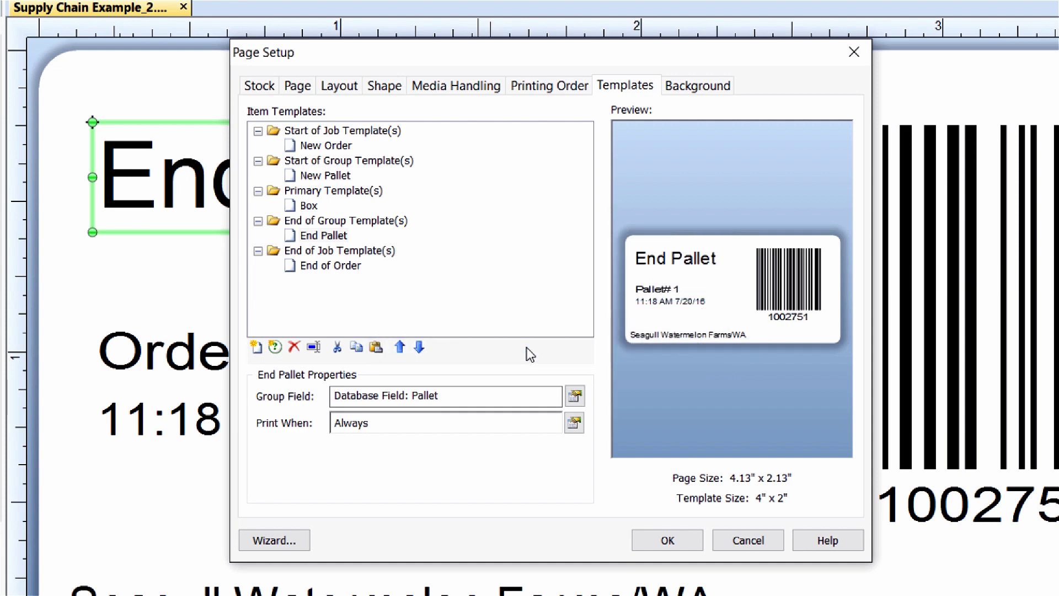
pyautogui.click(667, 538)
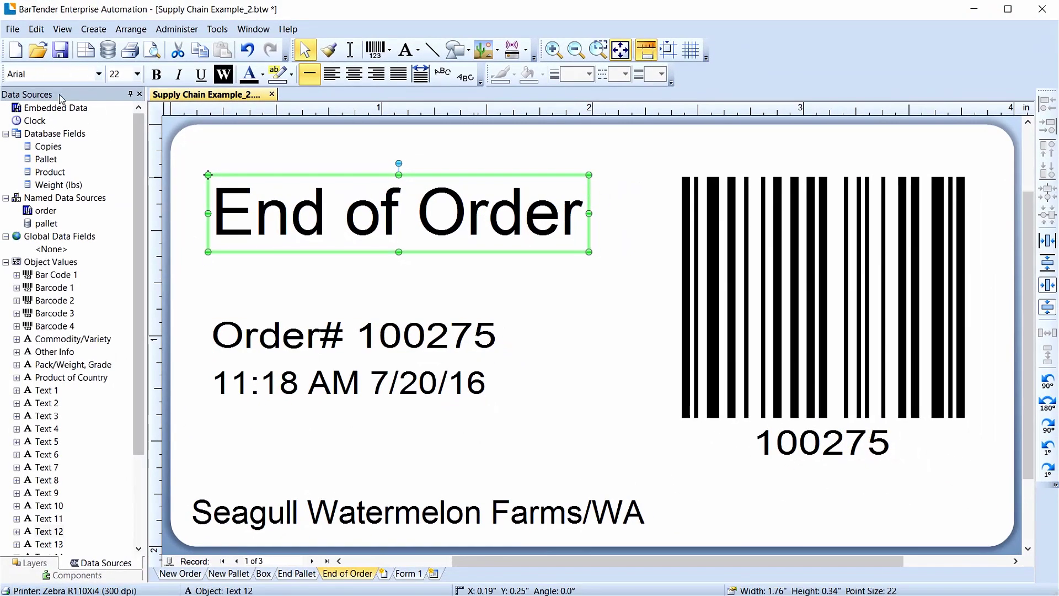
# Step: Preview the print job and page through to the last label to check the order, pallet and box label sequence
pyautogui.click(12, 29)
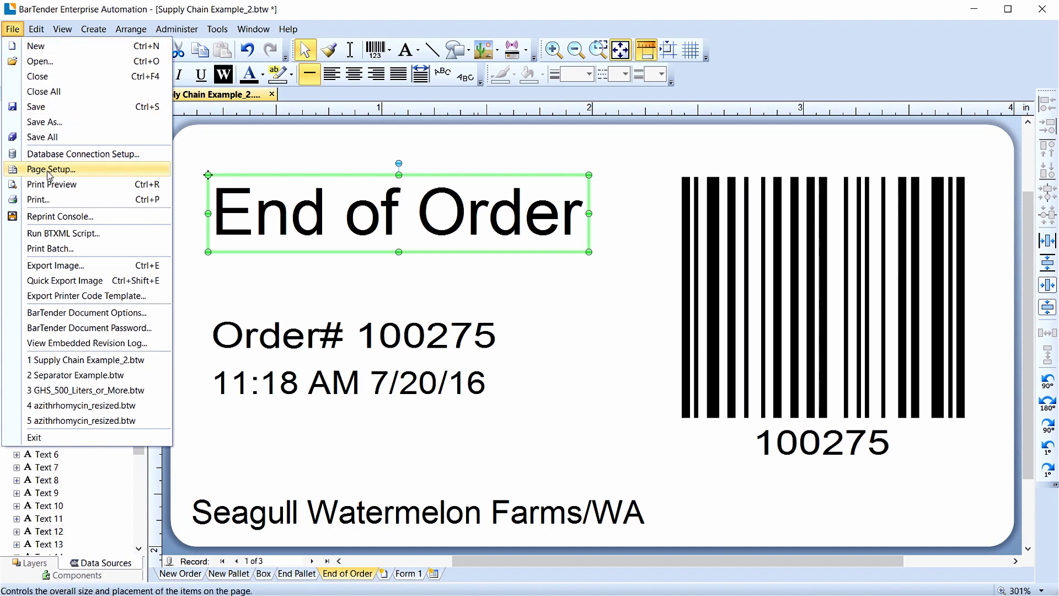
pyautogui.click(33, 187)
pyautogui.click(337, 51)
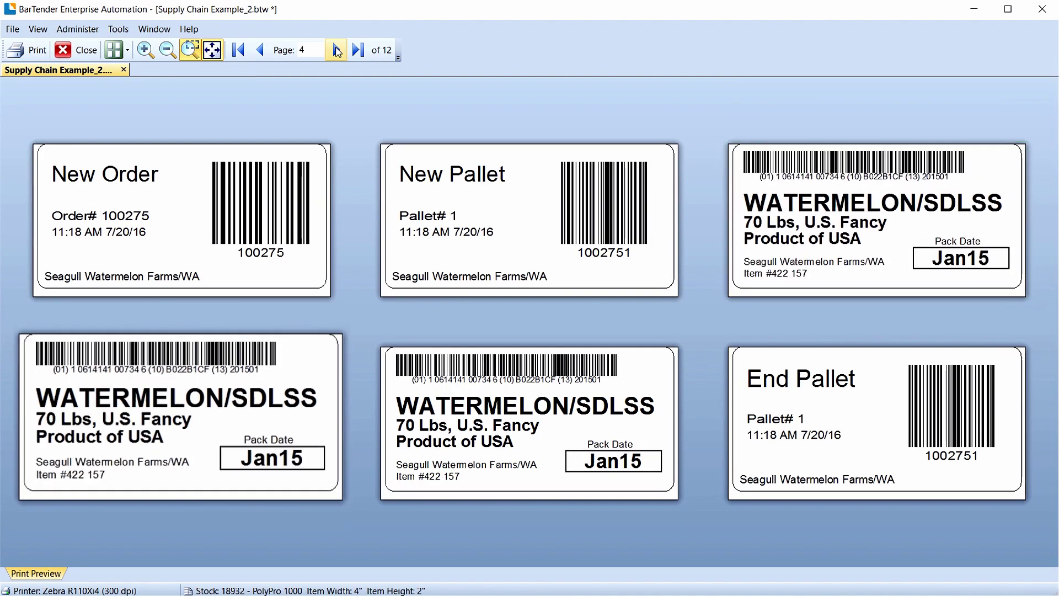
pyautogui.click(337, 51)
pyautogui.click(337, 51)
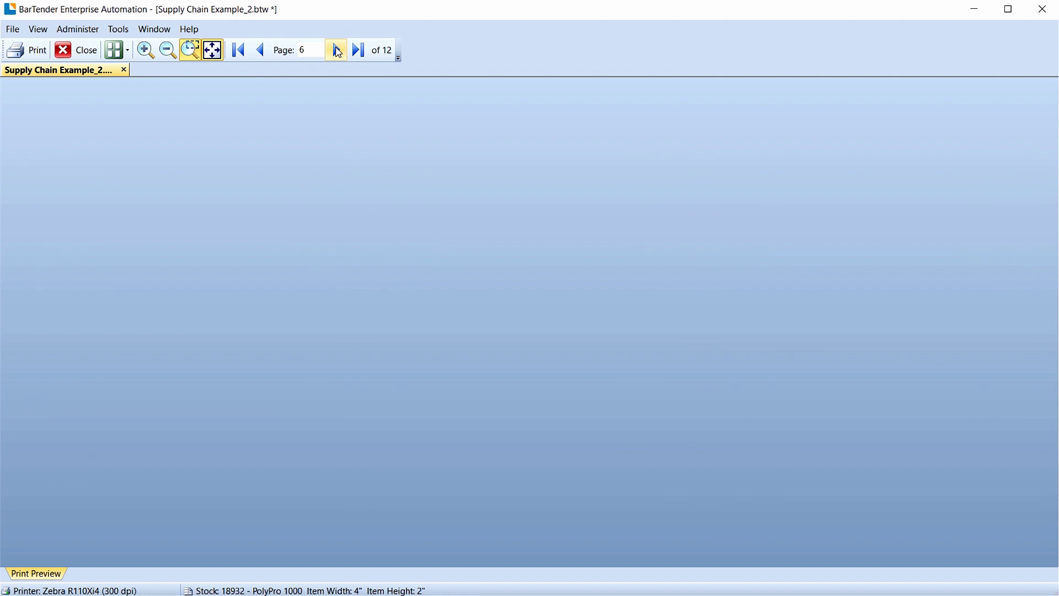
pyautogui.click(336, 50)
pyautogui.click(337, 51)
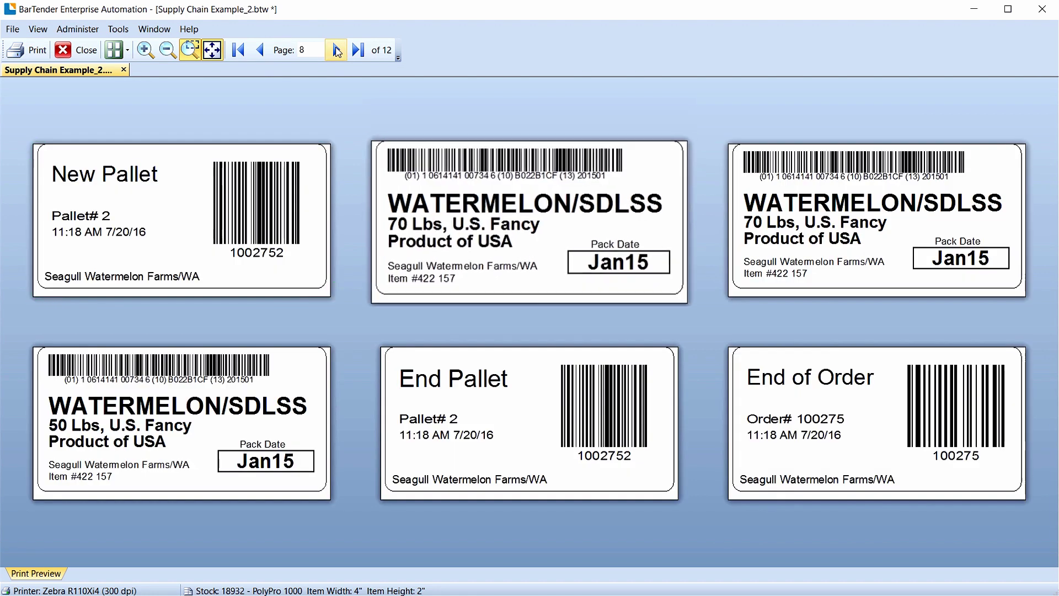
pyautogui.click(337, 51)
pyautogui.click(337, 50)
pyautogui.click(336, 50)
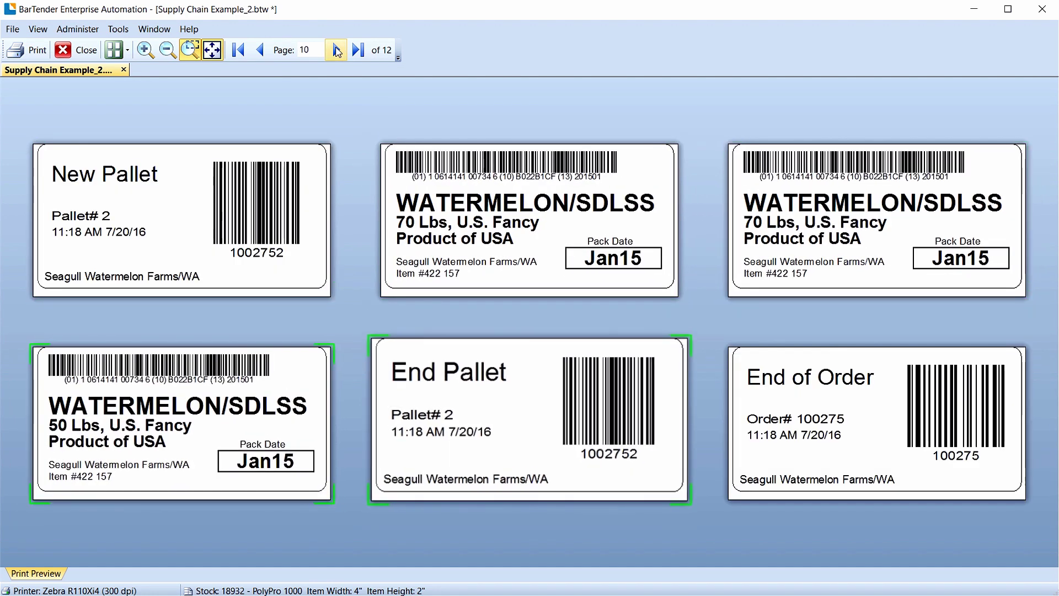
pyautogui.click(336, 50)
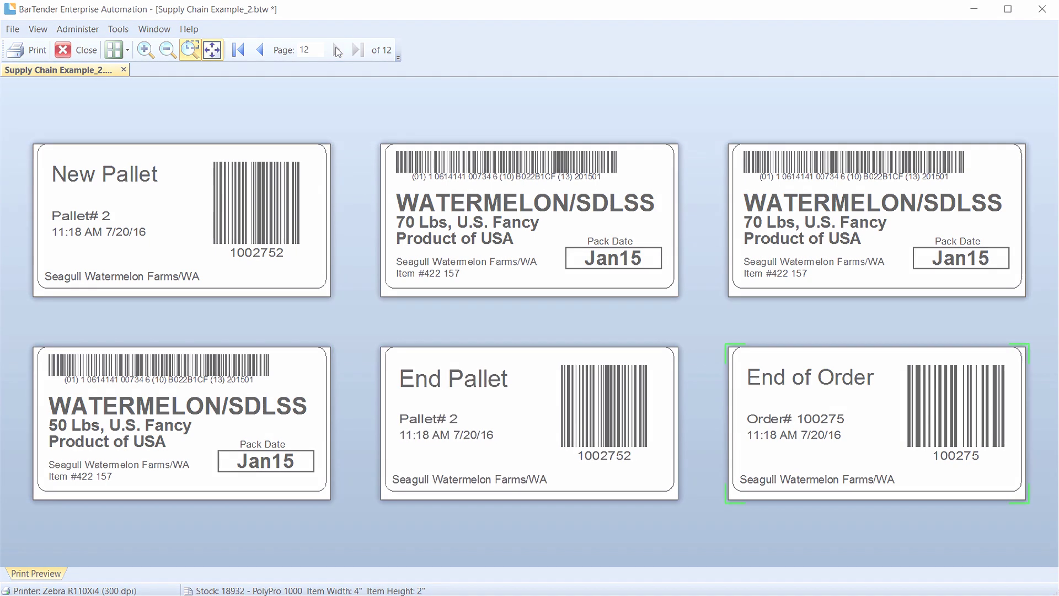